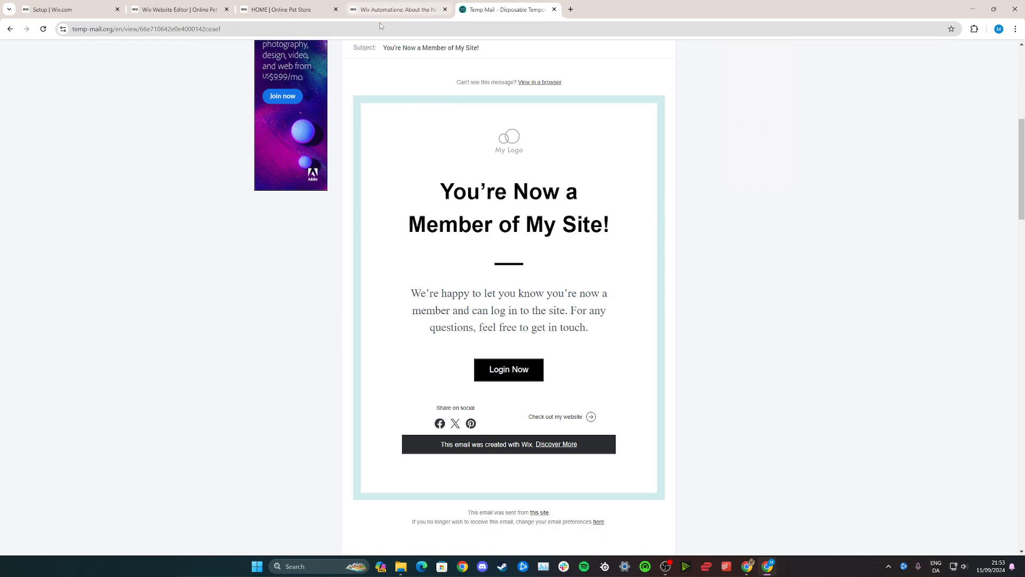
# Step: Go to the store dashboard's Automations page and start creating a new automation
pyautogui.click(394, 10)
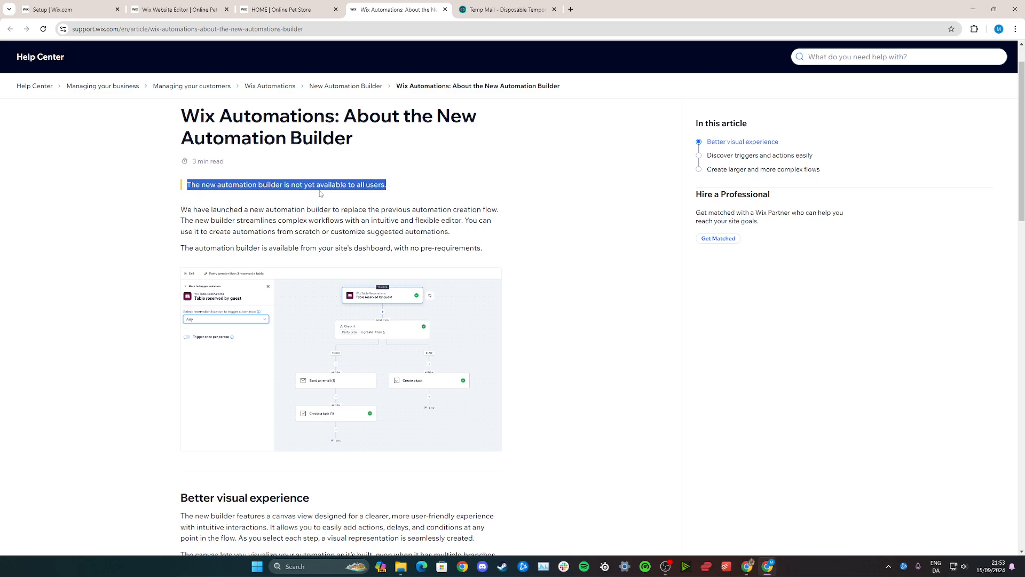
pyautogui.click(74, 12)
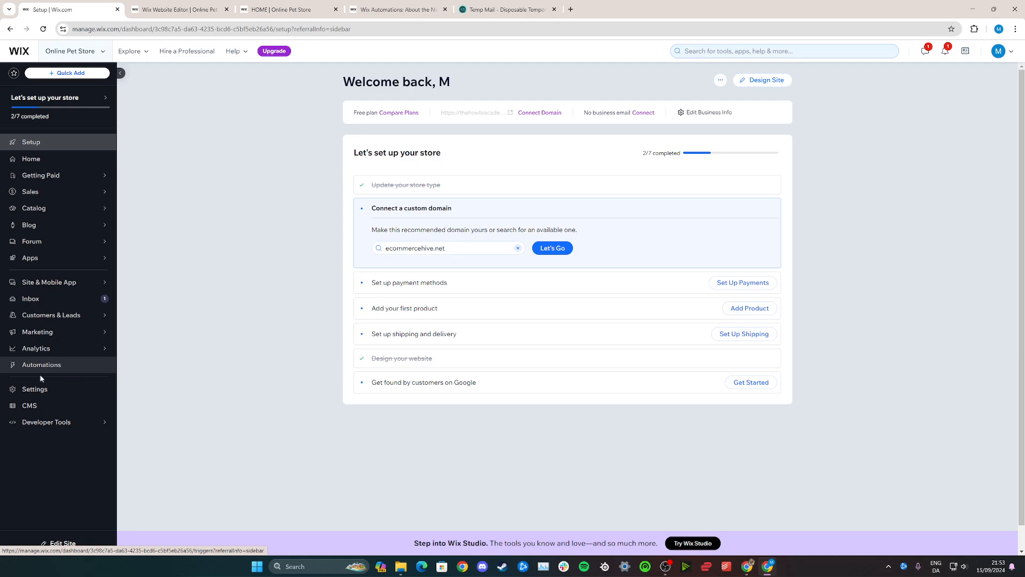
pyautogui.click(67, 368)
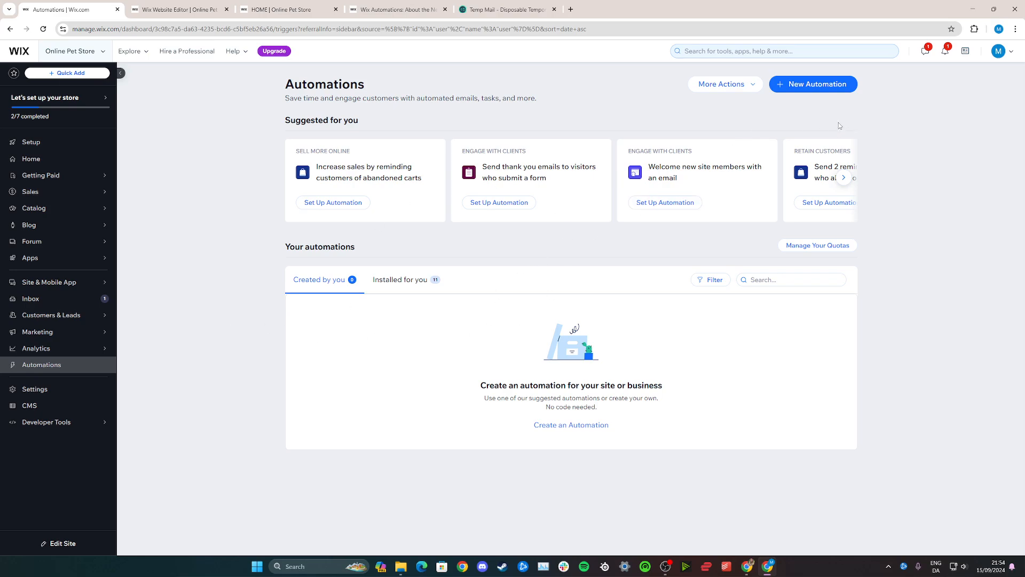
pyautogui.click(810, 85)
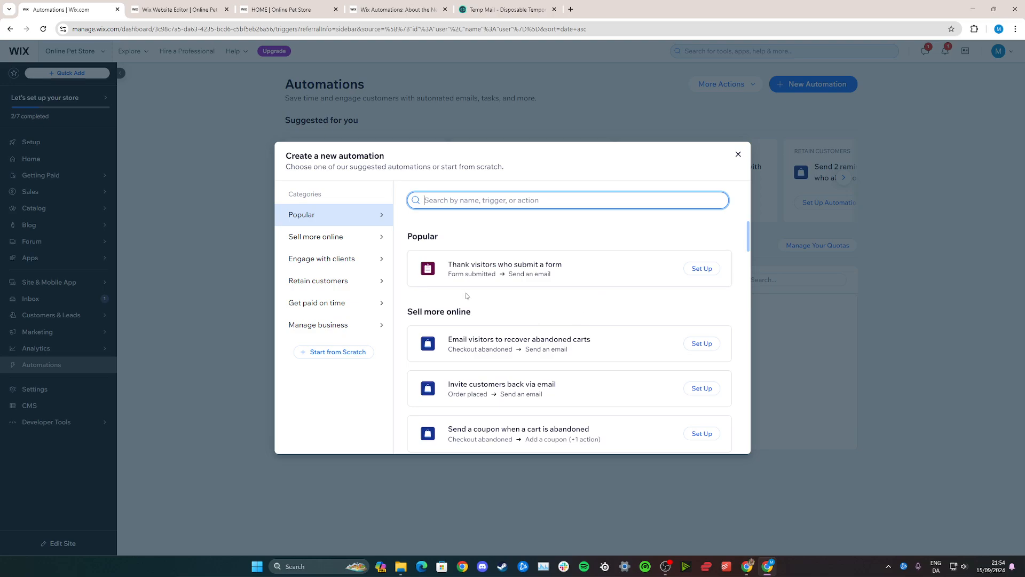
# Step: Set up the suggested "Welcome new site members" automation from Engage with clients and open its Send an email action
pyautogui.scroll(-12, 409, 283)
pyautogui.scroll(-8, 402, 319)
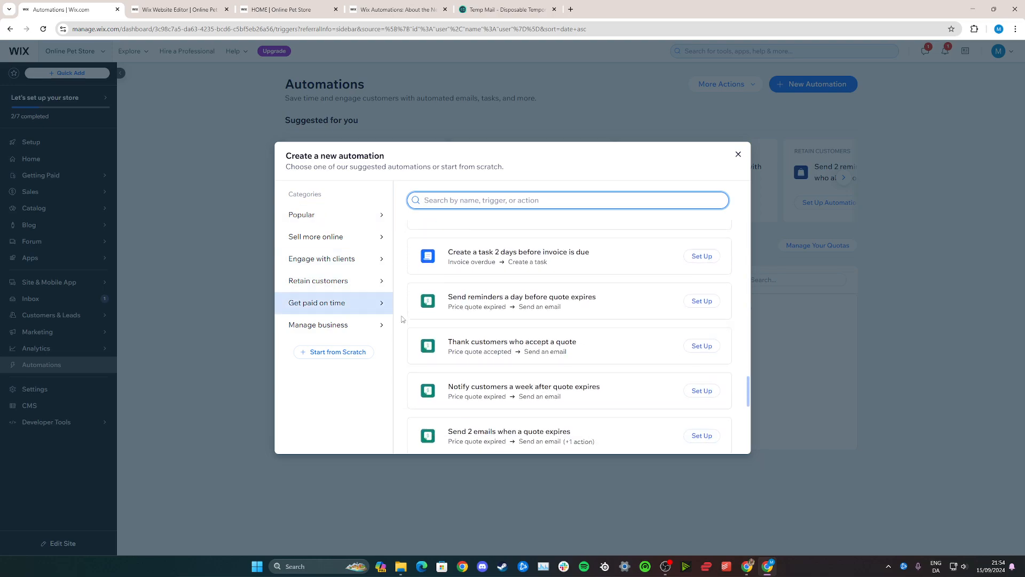
pyautogui.scroll(3, 402, 319)
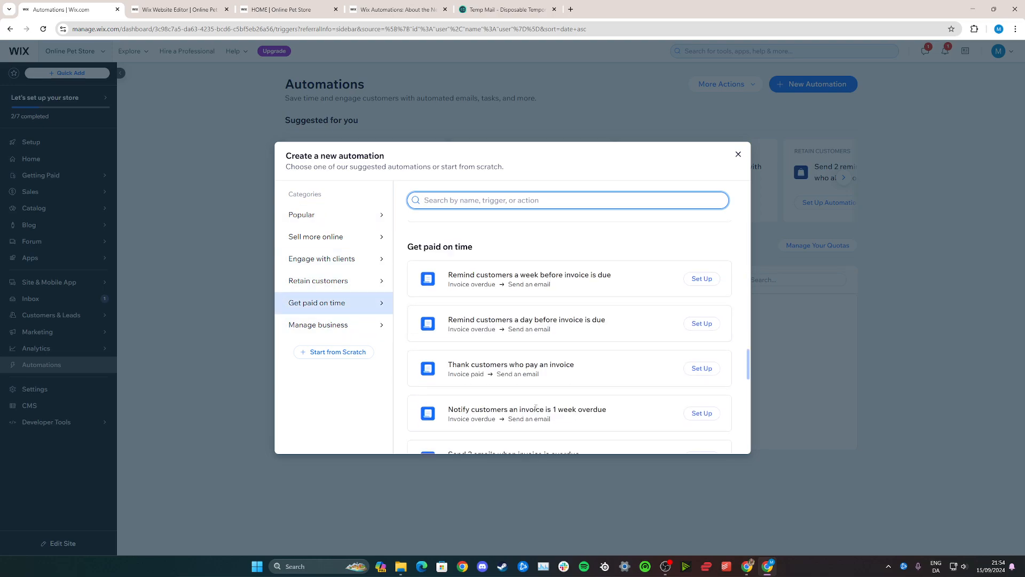
pyautogui.scroll(5, 470, 329)
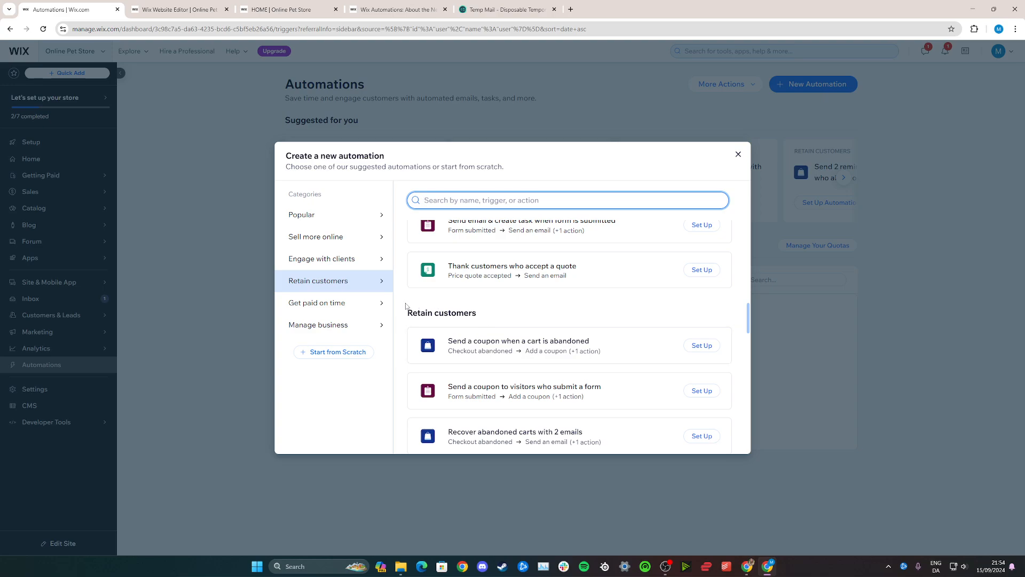
pyautogui.scroll(7, 405, 305)
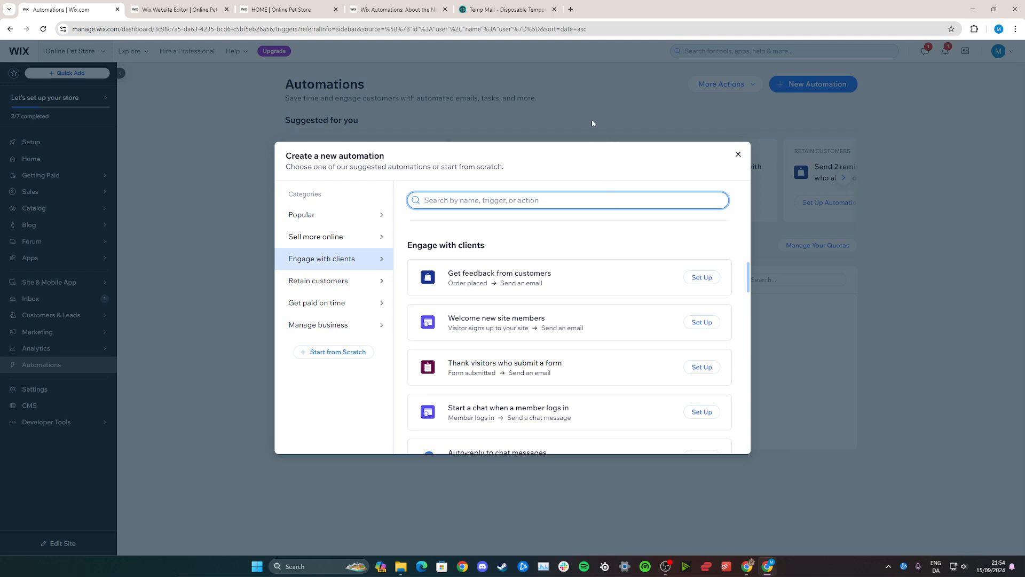
pyautogui.click(517, 11)
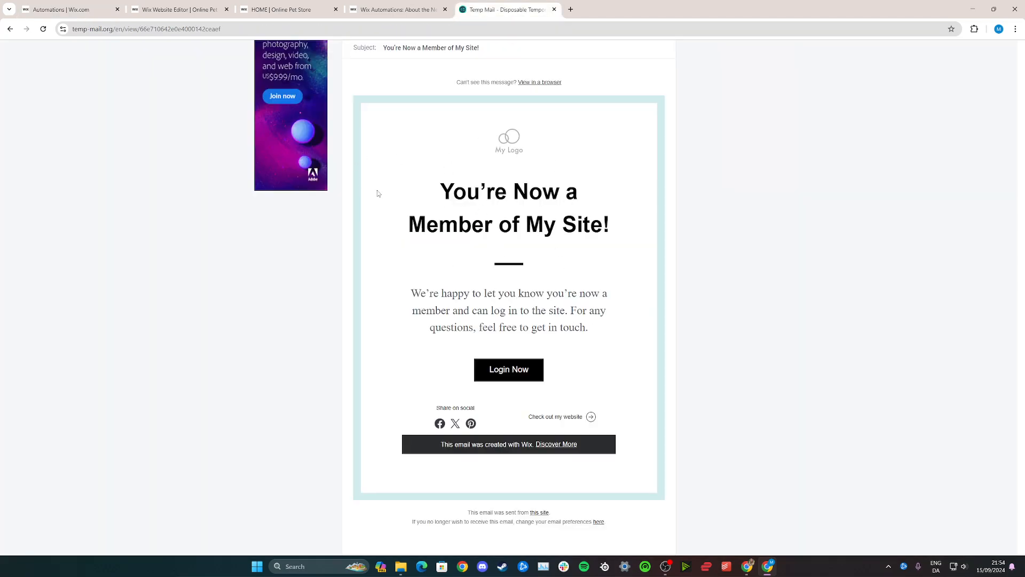
pyautogui.click(163, 11)
pyautogui.click(71, 7)
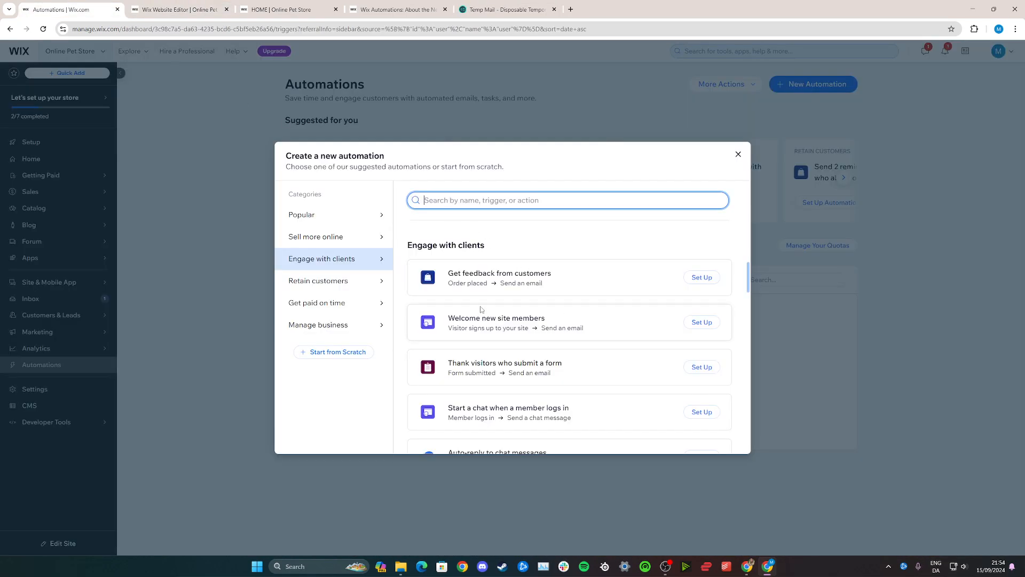
pyautogui.click(701, 322)
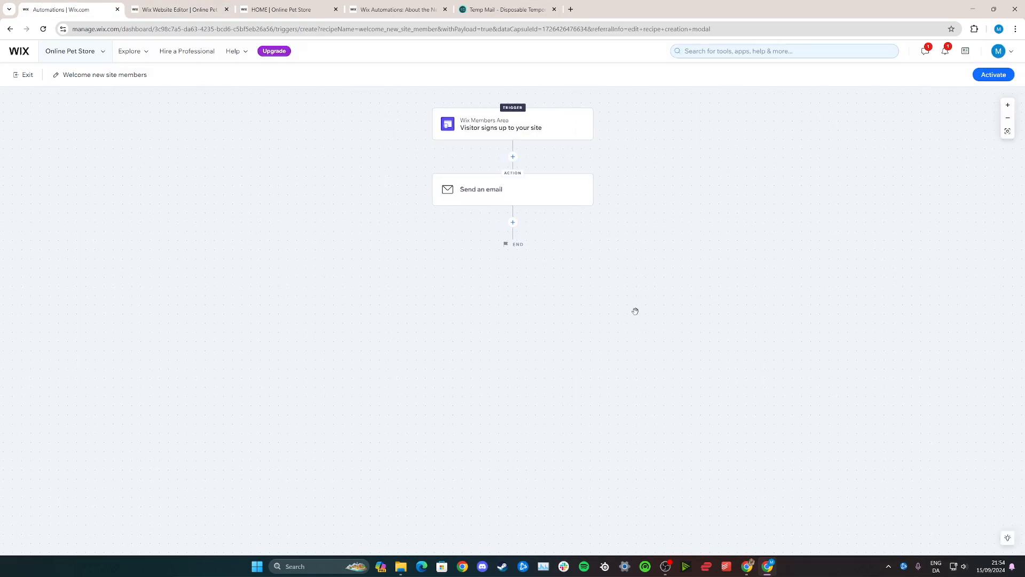
pyautogui.click(520, 196)
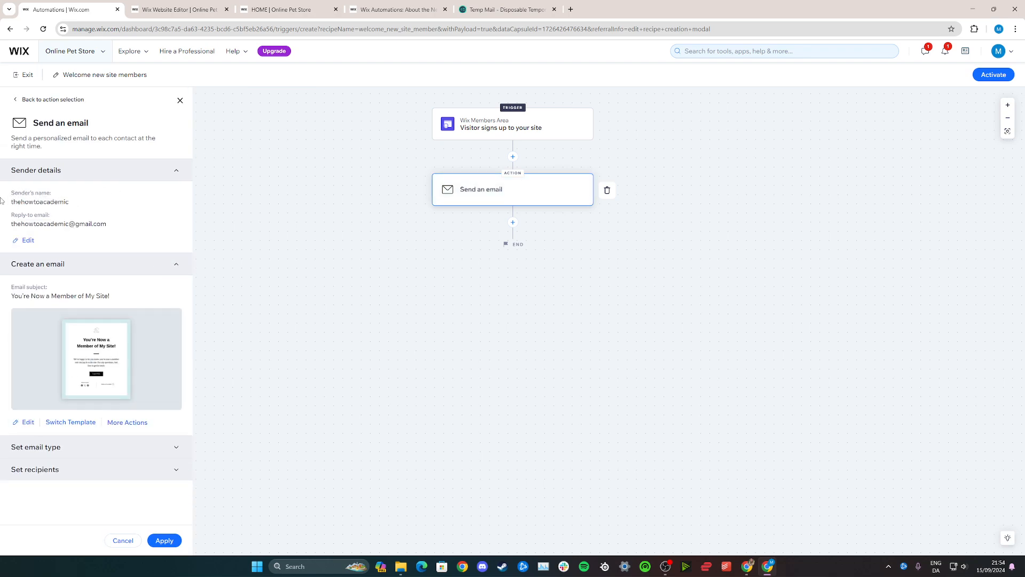
# Step: Review the sender's name and reply-to email in the email action's sender details
pyautogui.moveTo(9, 192); pyautogui.dragTo(75, 205)
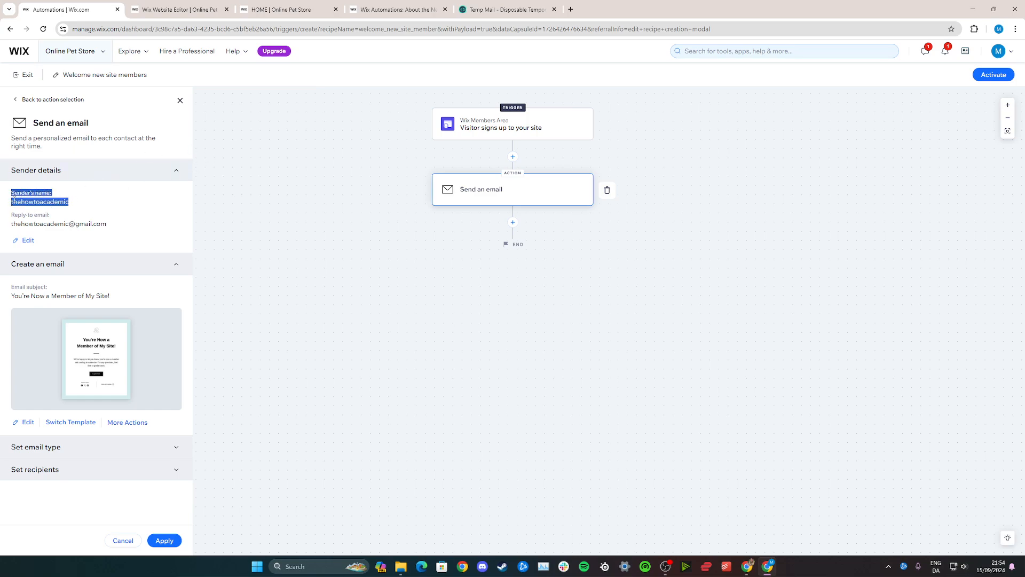
pyautogui.click(79, 205)
pyautogui.moveTo(8, 218); pyautogui.dragTo(66, 219)
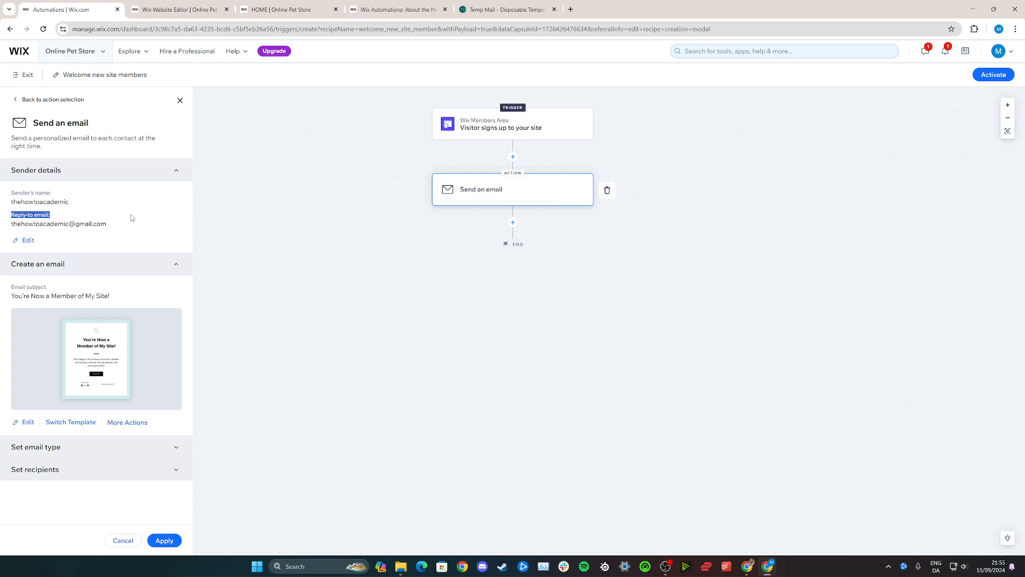
pyautogui.moveTo(16, 226); pyautogui.dragTo(120, 225)
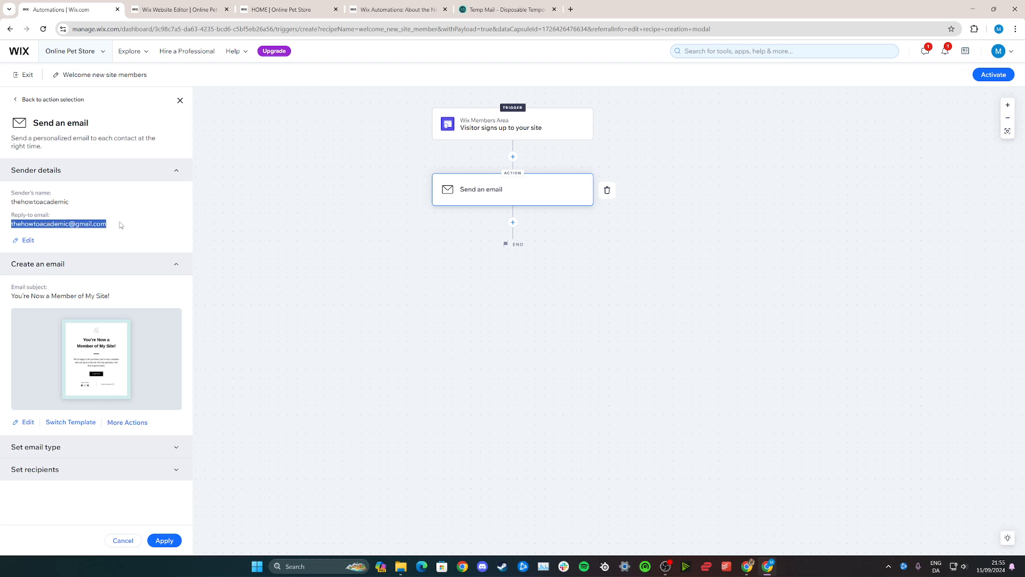
pyautogui.click(55, 215)
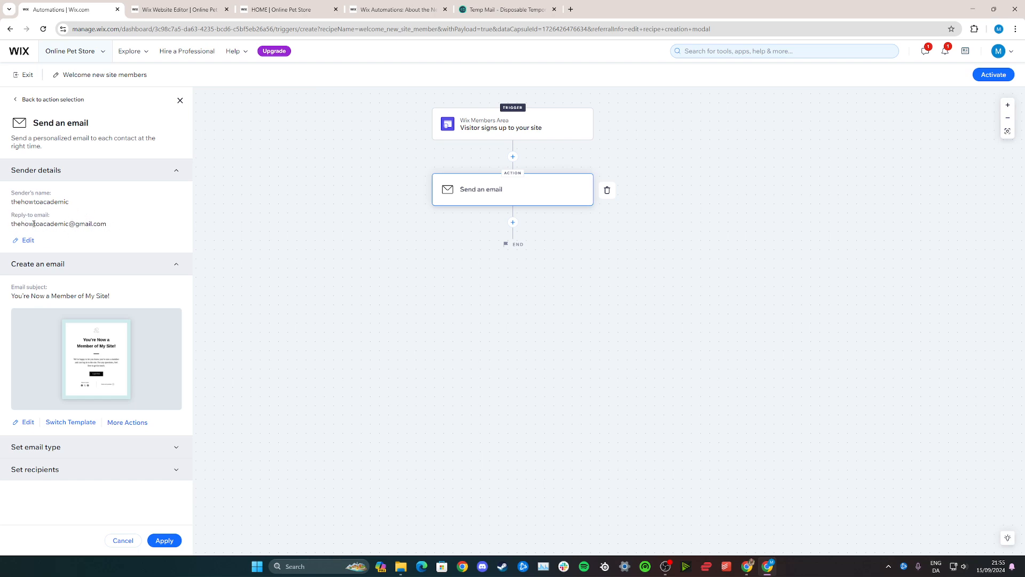
pyautogui.moveTo(9, 227); pyautogui.dragTo(109, 225)
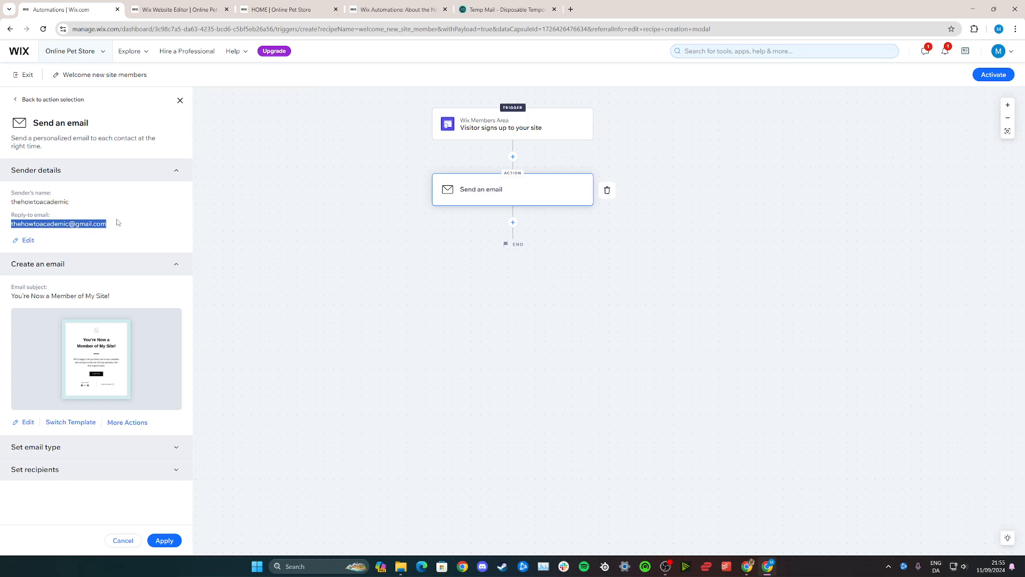
pyautogui.click(121, 235)
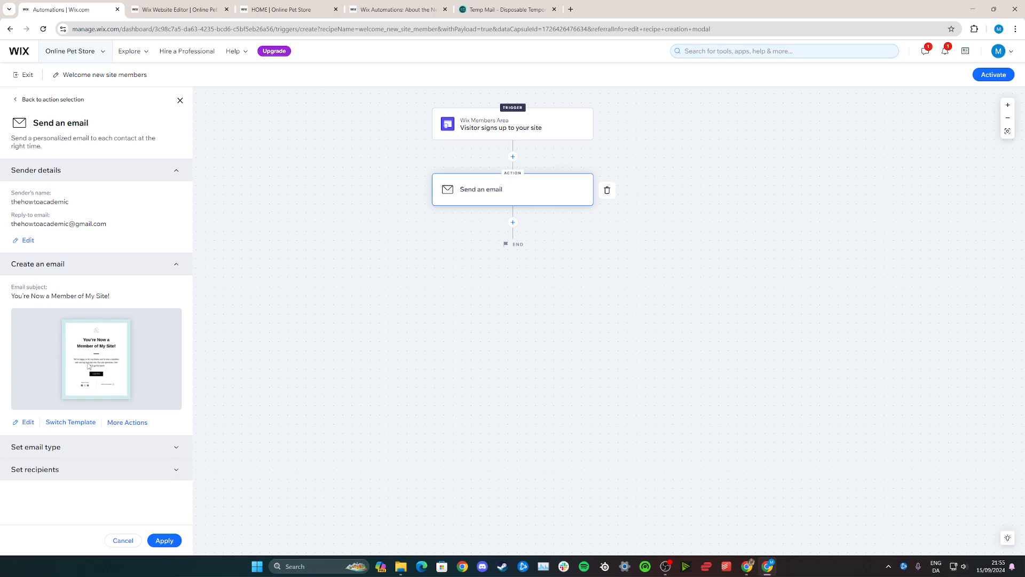
# Step: Open the "You're Now a Member of My Site!" email for editing and save it without changing its content
pyautogui.click(25, 421)
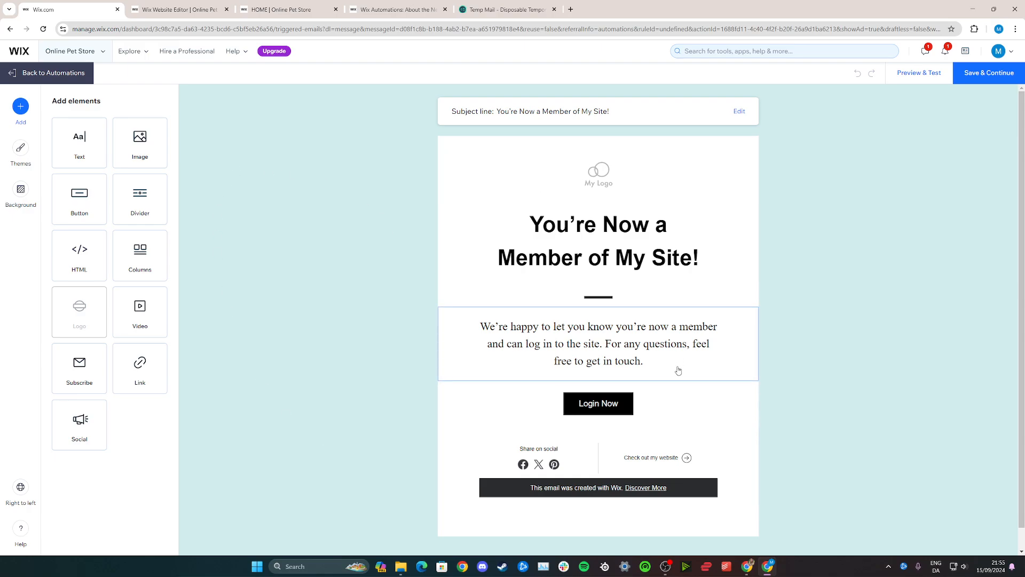
pyautogui.moveTo(612, 400)
pyautogui.mouseDown()
pyautogui.moveTo(604, 302)
pyautogui.moveTo(602, 442)
pyautogui.moveTo(609, 405)
pyautogui.mouseUp()
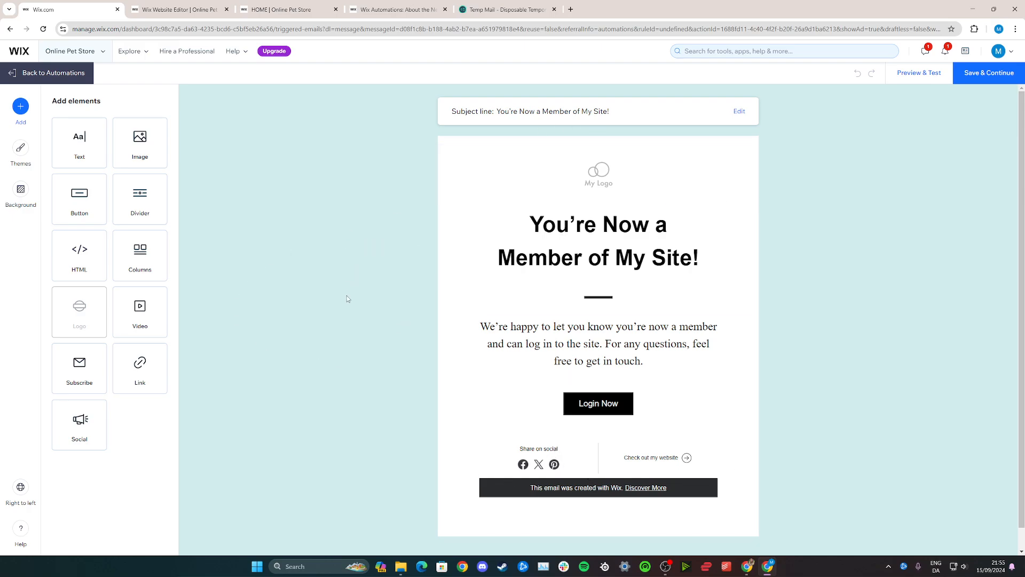
pyautogui.click(981, 78)
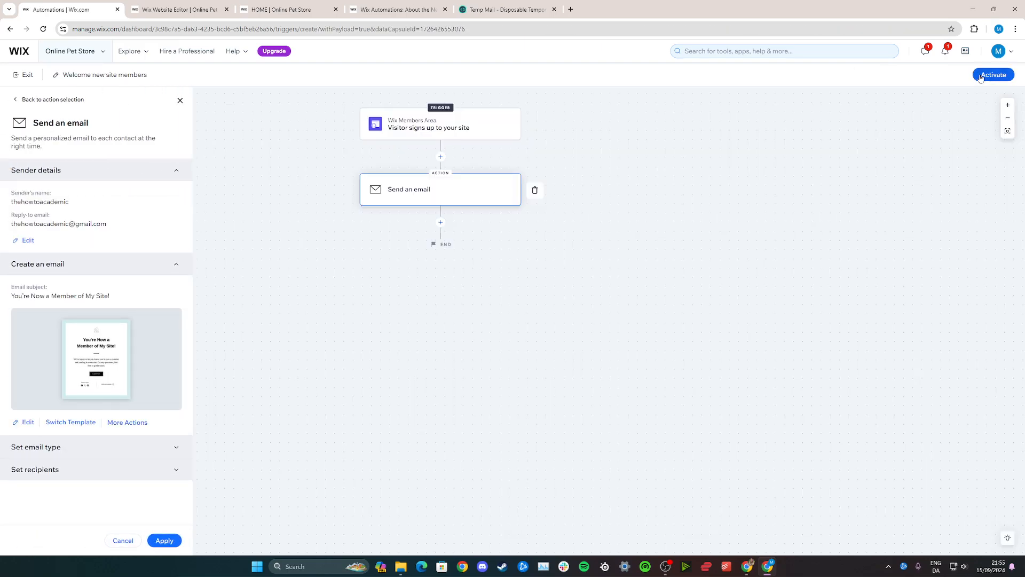
# Step: Apply the Send an email action and activate the "Welcome new site members" automation
pyautogui.click(165, 540)
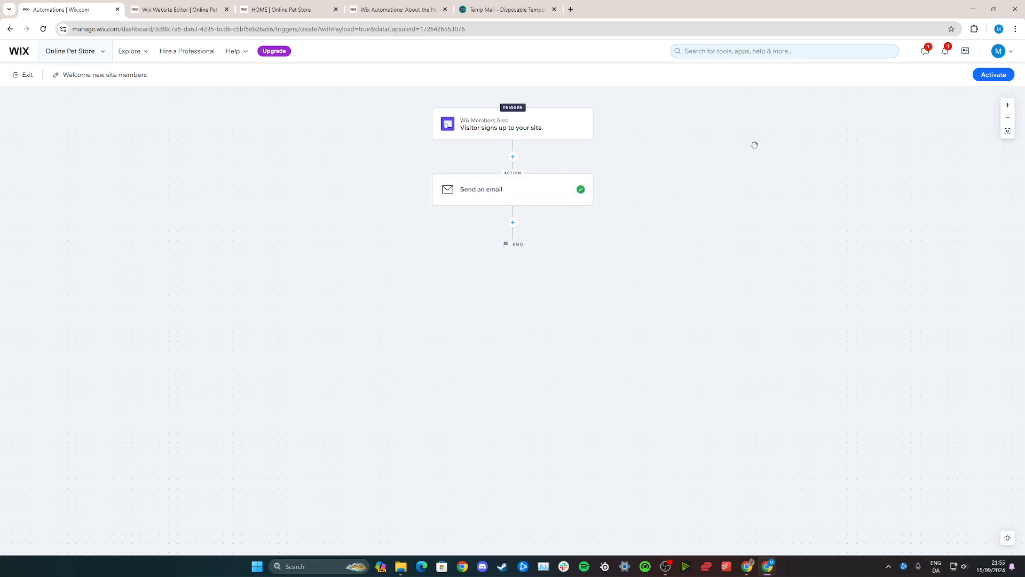
pyautogui.click(991, 75)
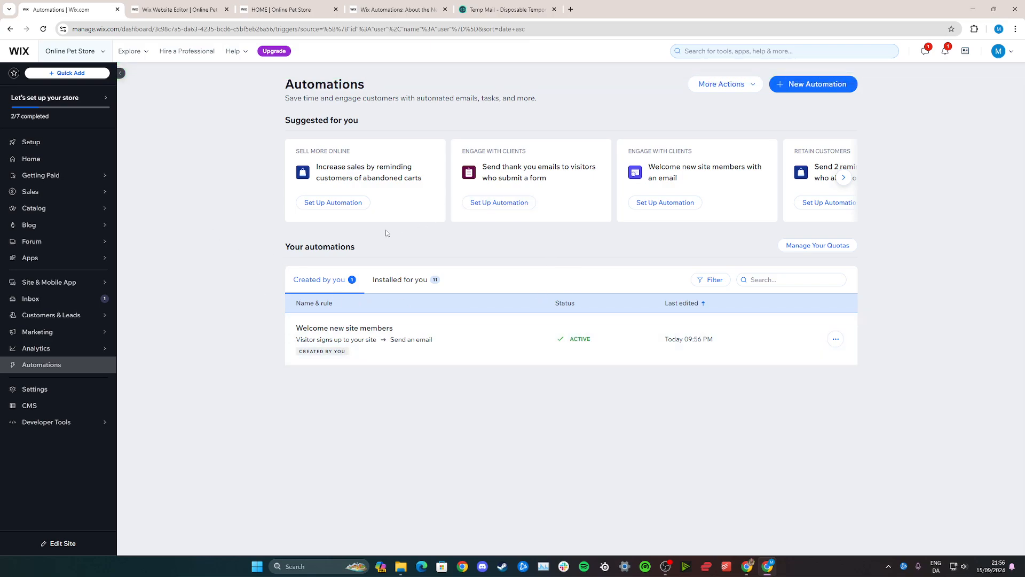
# Step: Publish the Online Pet Store site from the website editor and open the live site's member sign-up form
pyautogui.click(176, 9)
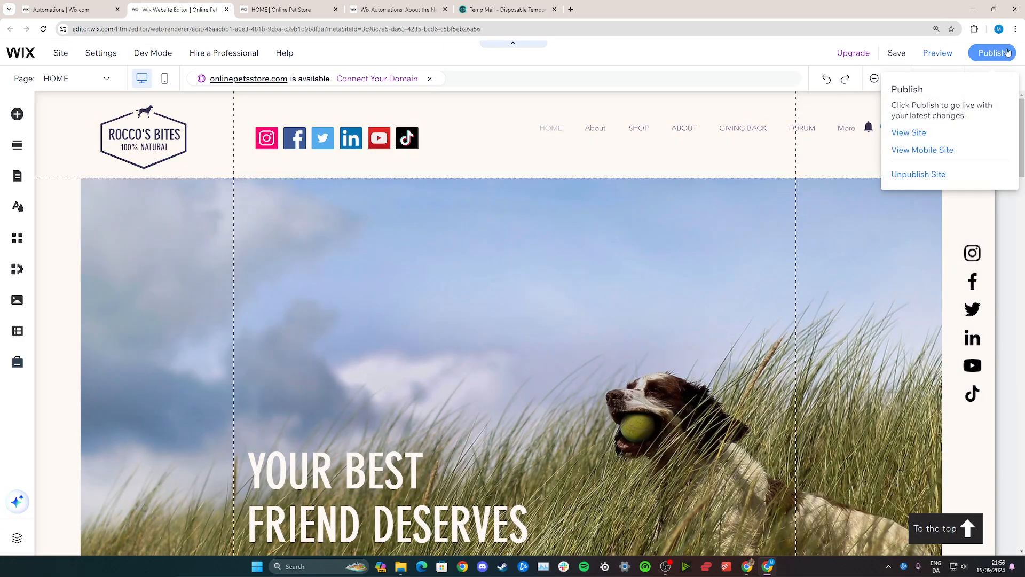
pyautogui.click(997, 54)
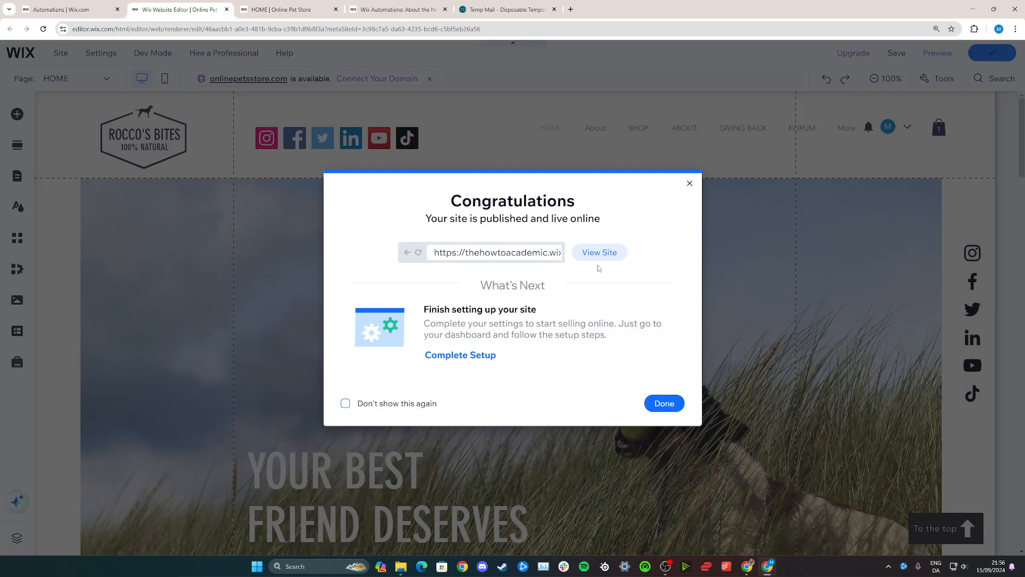
pyautogui.click(599, 253)
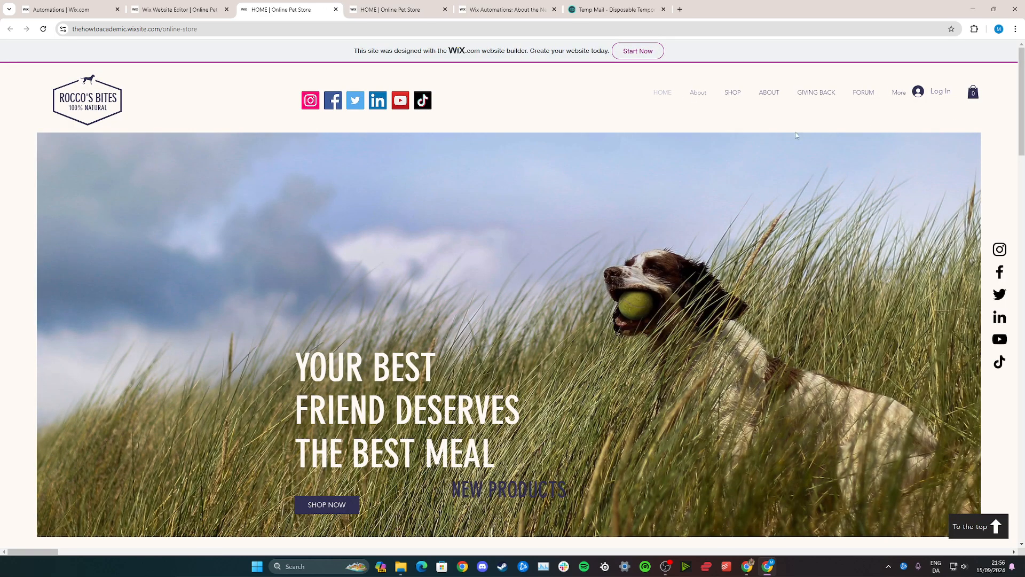
pyautogui.click(946, 94)
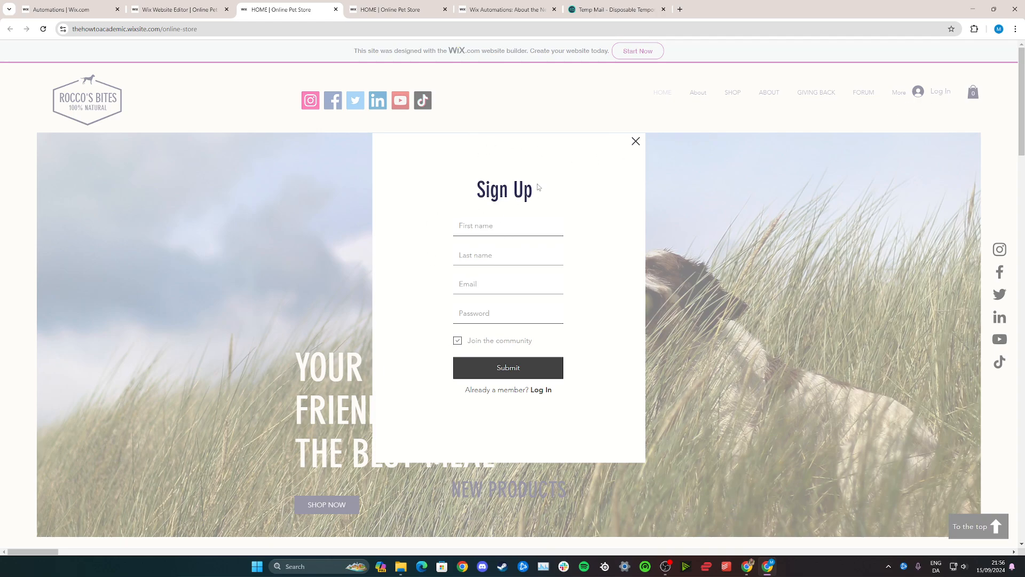
# Step: Switch to Temp Mail, return from the open message to the inbox, and reload the page to load the temporary email address
pyautogui.click(600, 8)
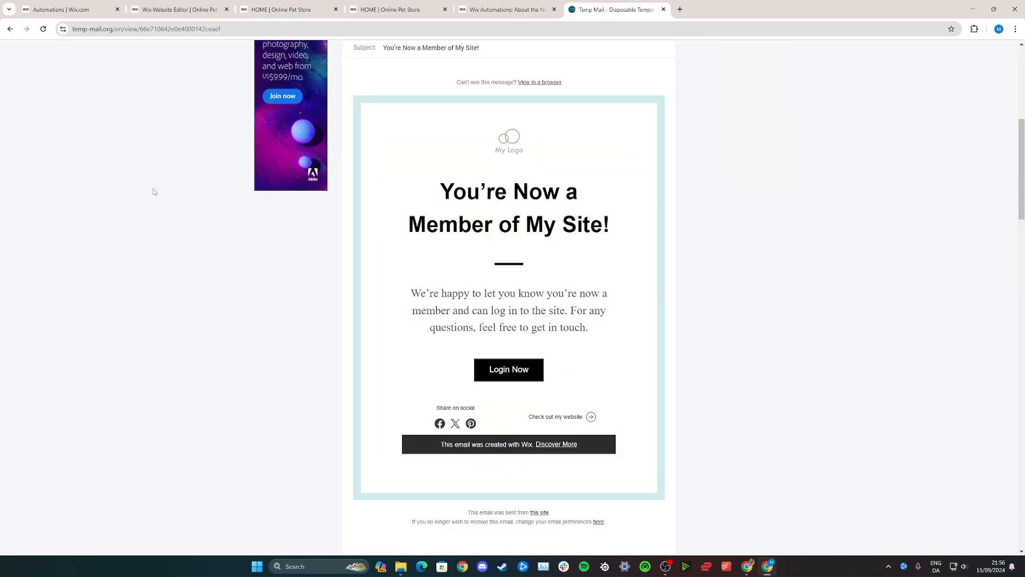
pyautogui.scroll(5, 154, 192)
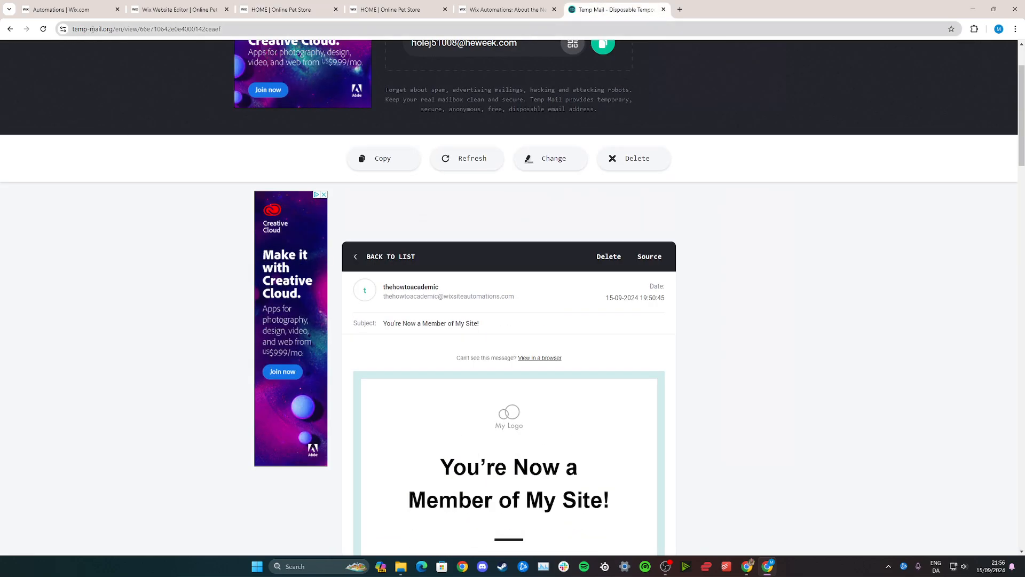
pyautogui.scroll(2, 111, 44)
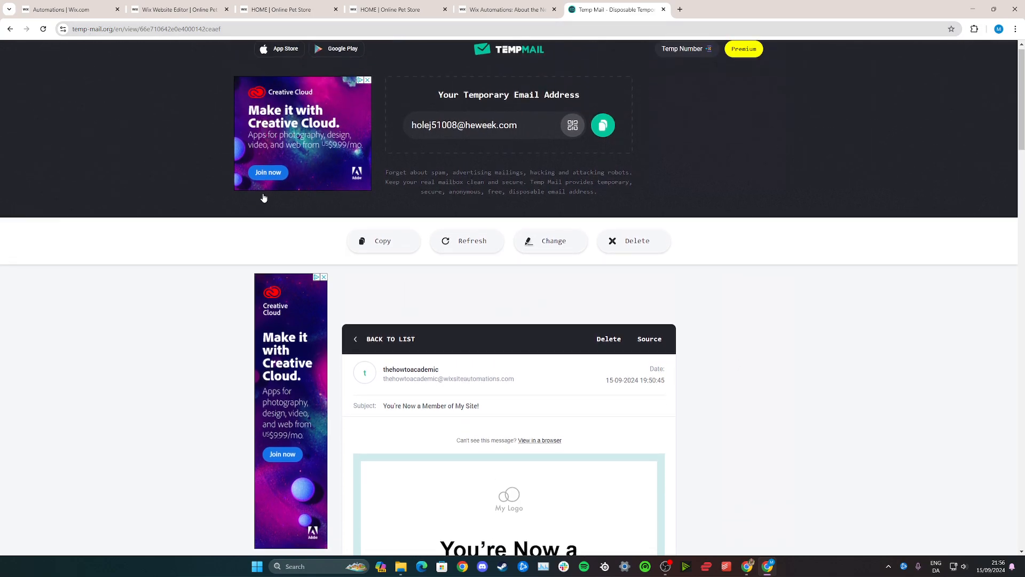
pyautogui.click(7, 31)
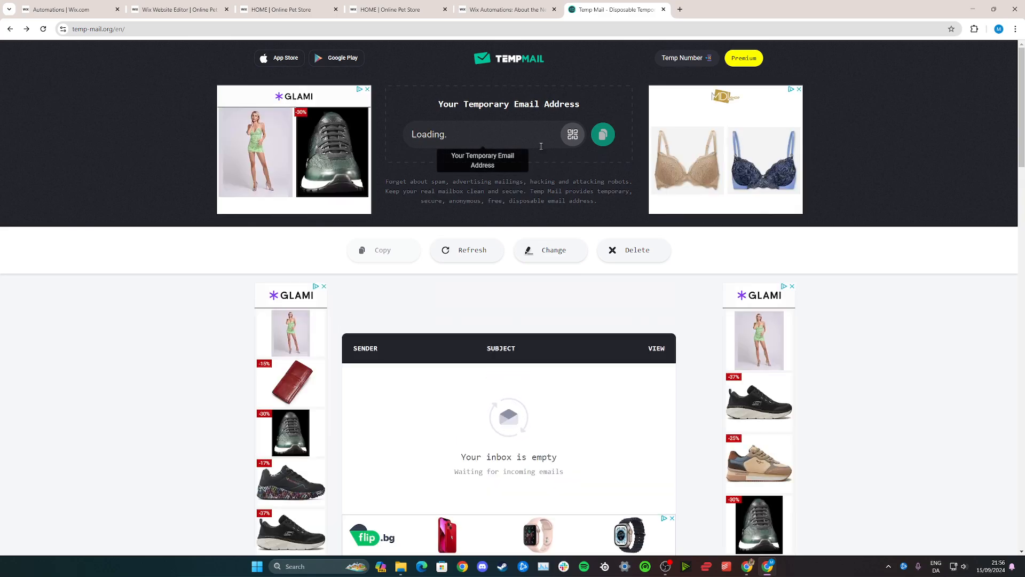
pyautogui.scroll(-3, 374, 243)
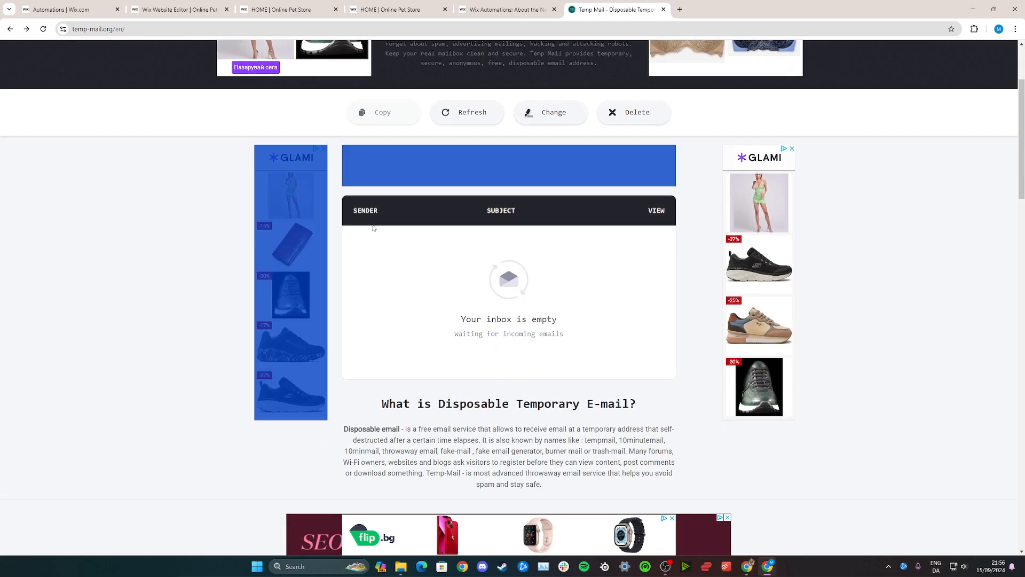
pyautogui.scroll(3, 501, 309)
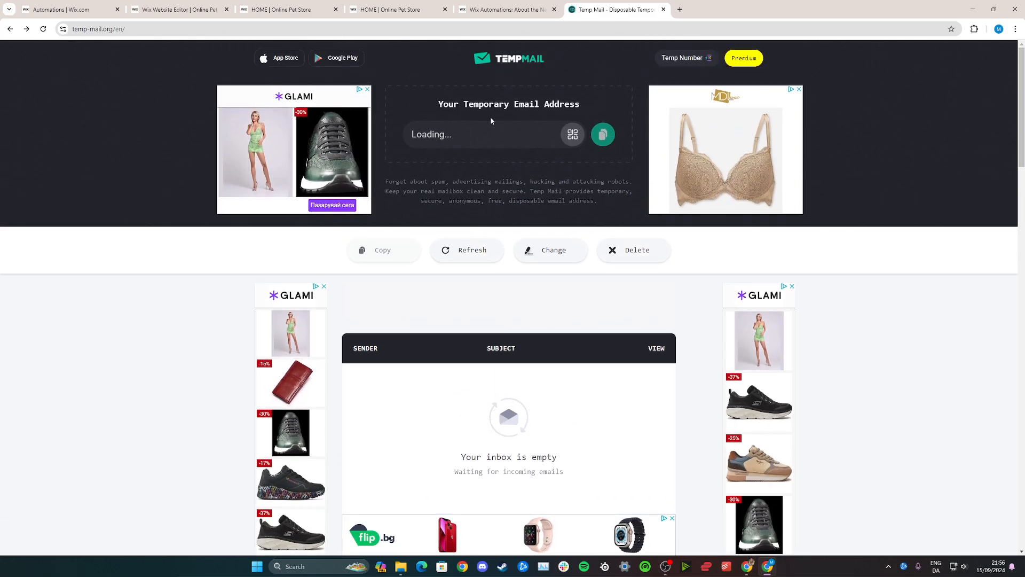
pyautogui.click(43, 29)
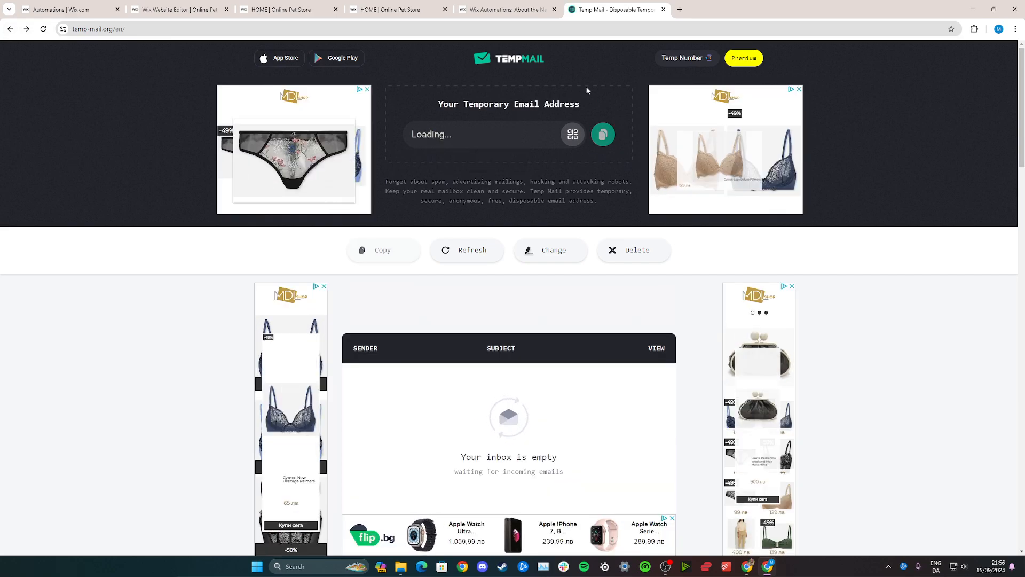
pyautogui.scroll(-1, 586, 90)
pyautogui.scroll(1, 586, 89)
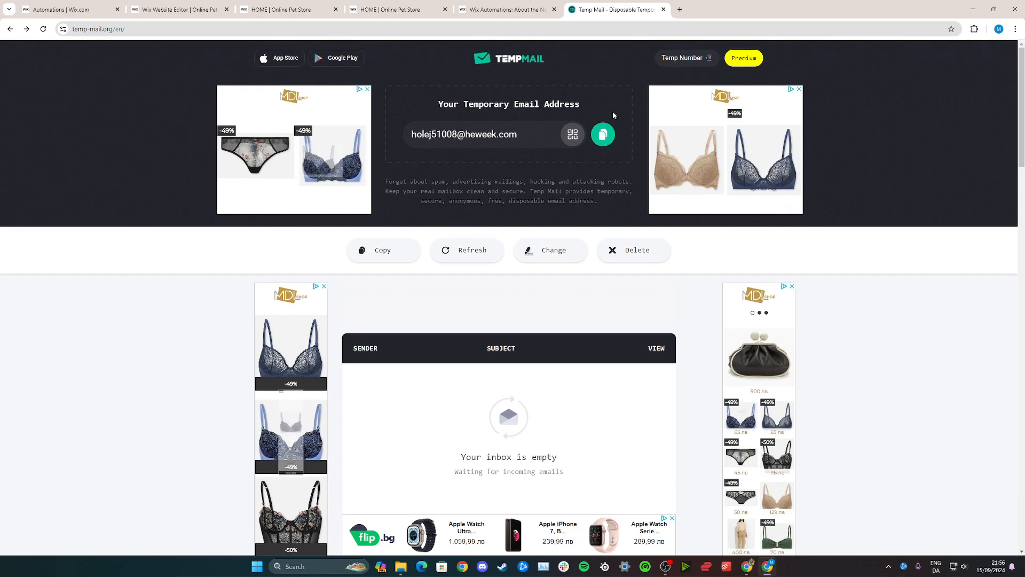
# Step: Copy the temporary email address, return to the live site's sign-up form, and enter first name 111, last name 2222 and the copied email
pyautogui.click(603, 134)
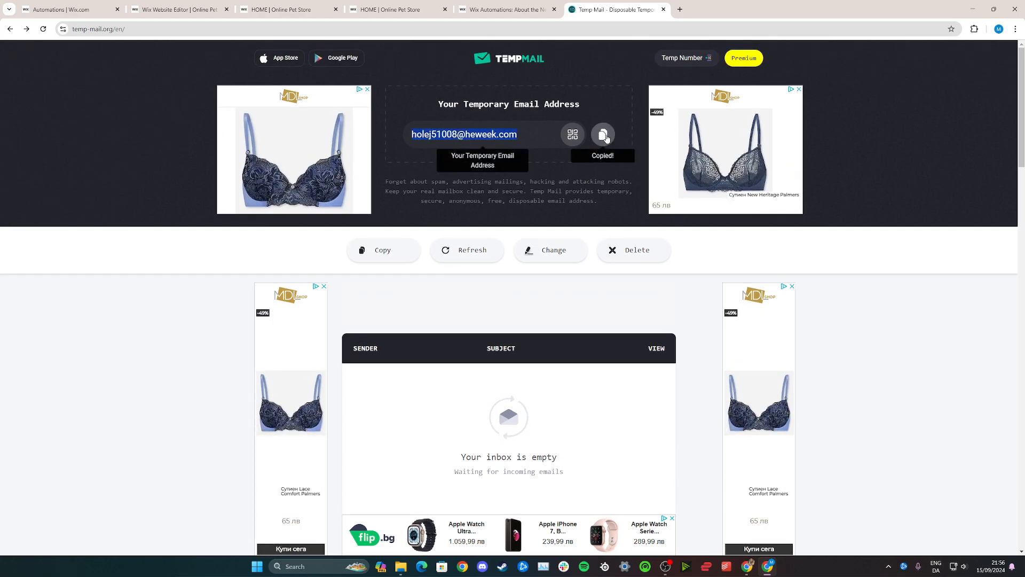
pyautogui.click(292, 8)
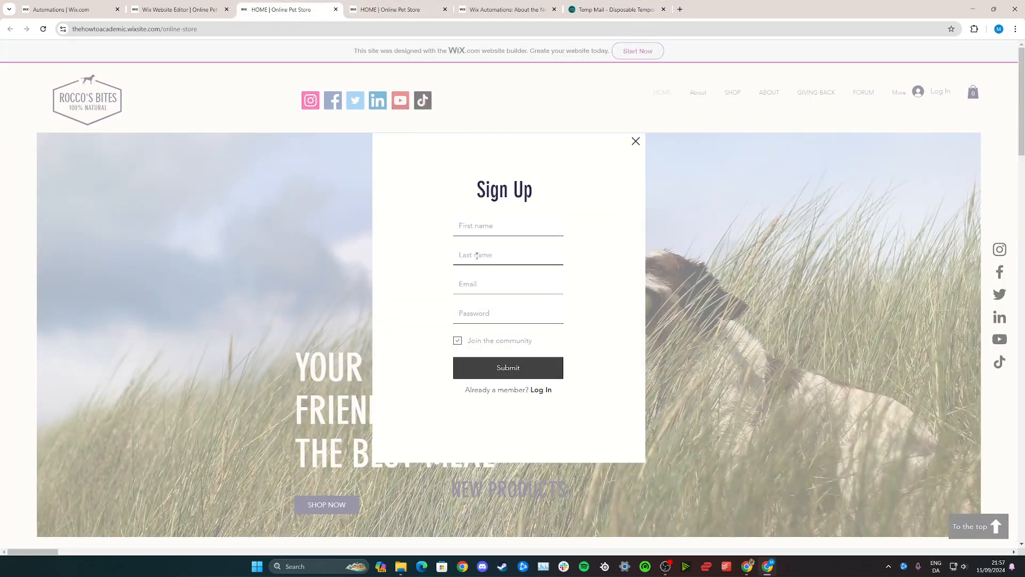
pyautogui.click(476, 227)
pyautogui.click(478, 253)
pyautogui.write('2222')
pyautogui.click(477, 282)
pyautogui.hotkey('ctrl', 'v')
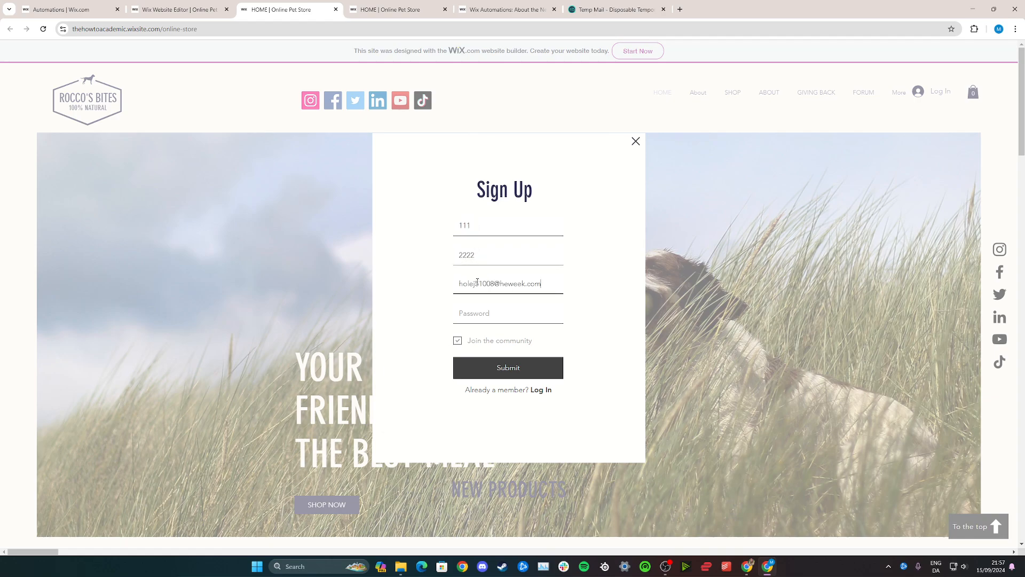
# Step: Enter an account password in the sign-up form, lengthen it, and submit the member registration
pyautogui.click(474, 314)
pyautogui.write('111')
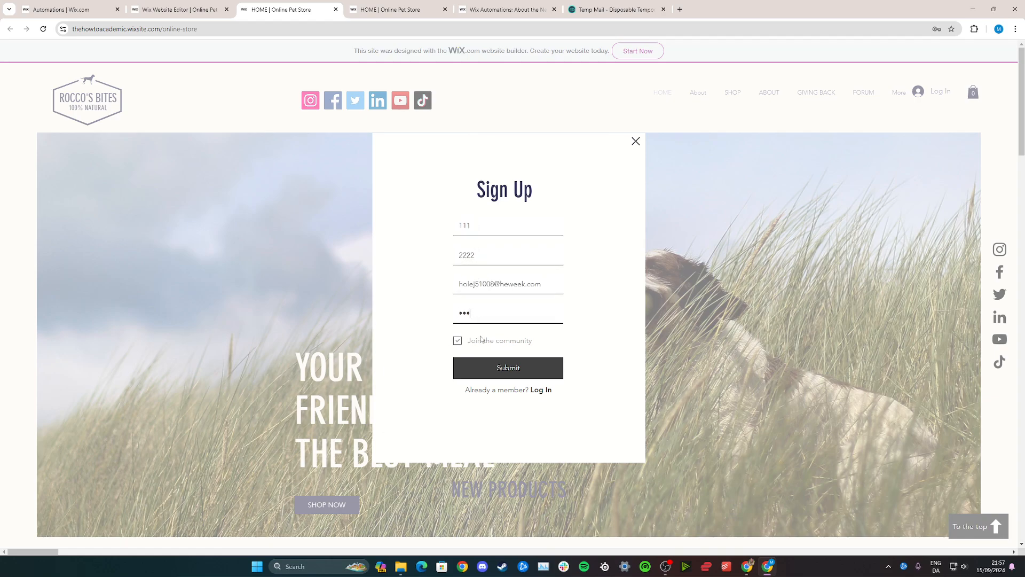
pyautogui.click(513, 368)
pyautogui.click(493, 310)
pyautogui.write('1')
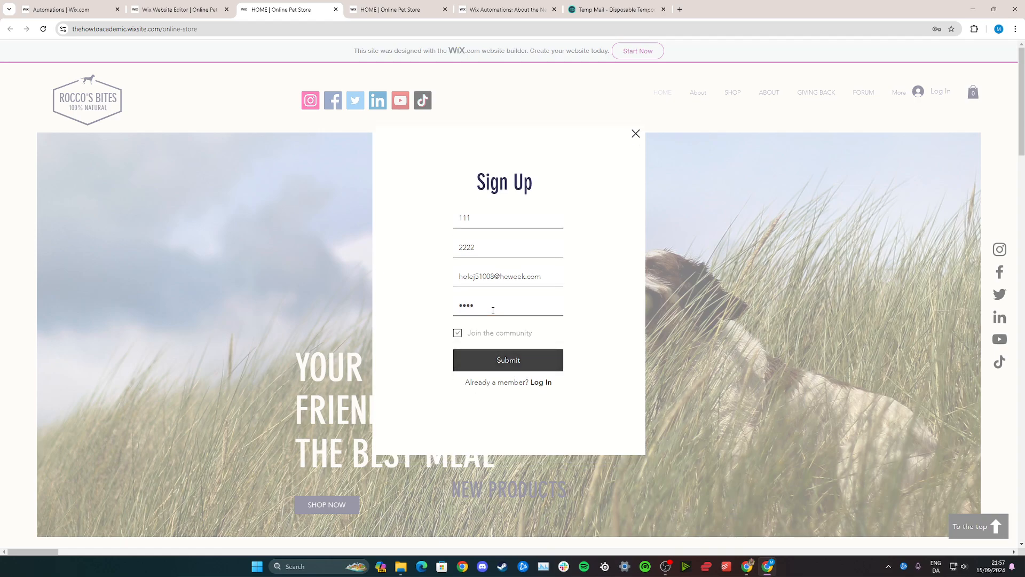
pyautogui.write('1111111')
pyautogui.click(504, 361)
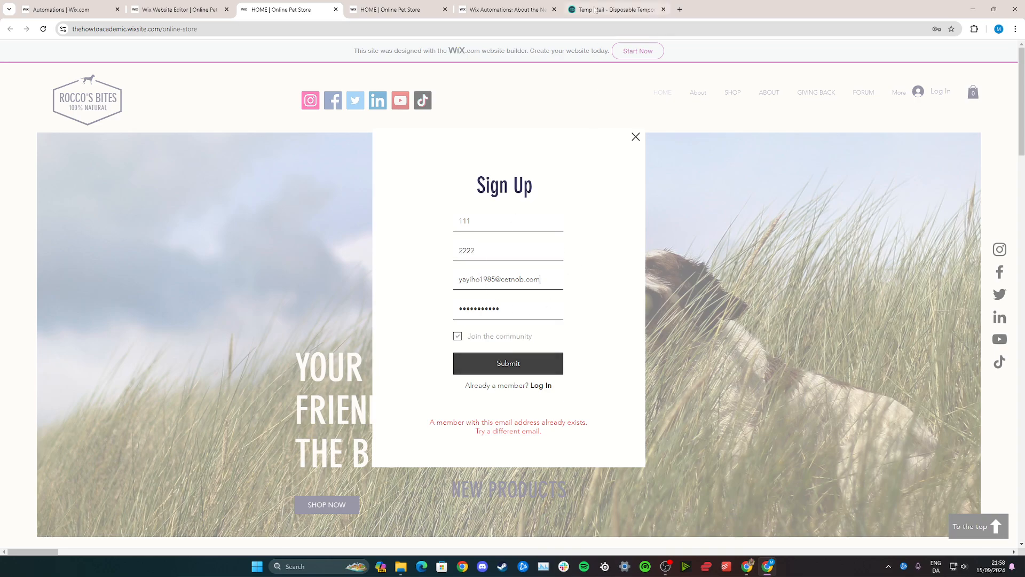
# Step: Check the current address in Temp Mail, submit the sign-up form with that new email, and dismiss the offer to save the password
pyautogui.click(615, 9)
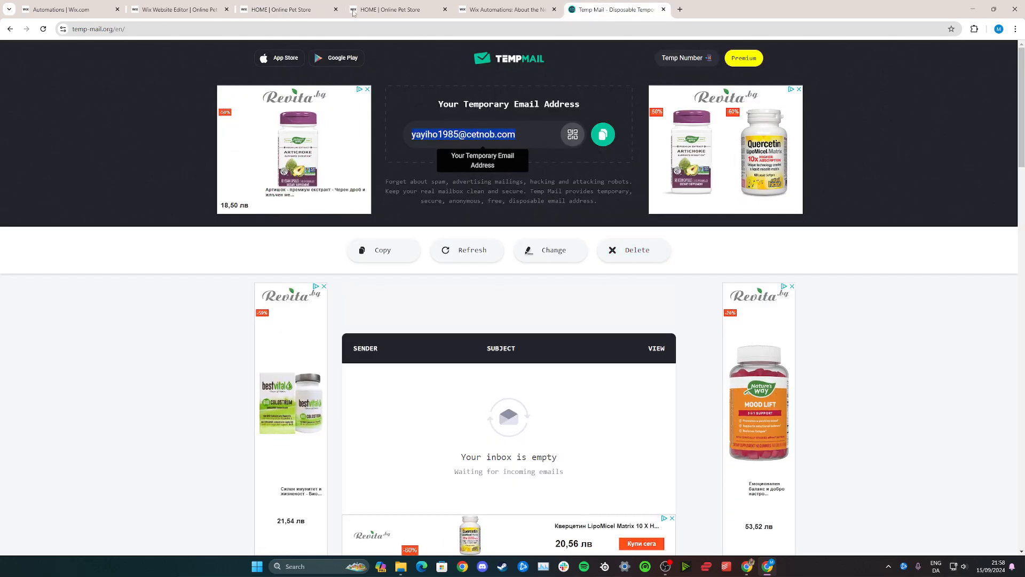
pyautogui.click(286, 11)
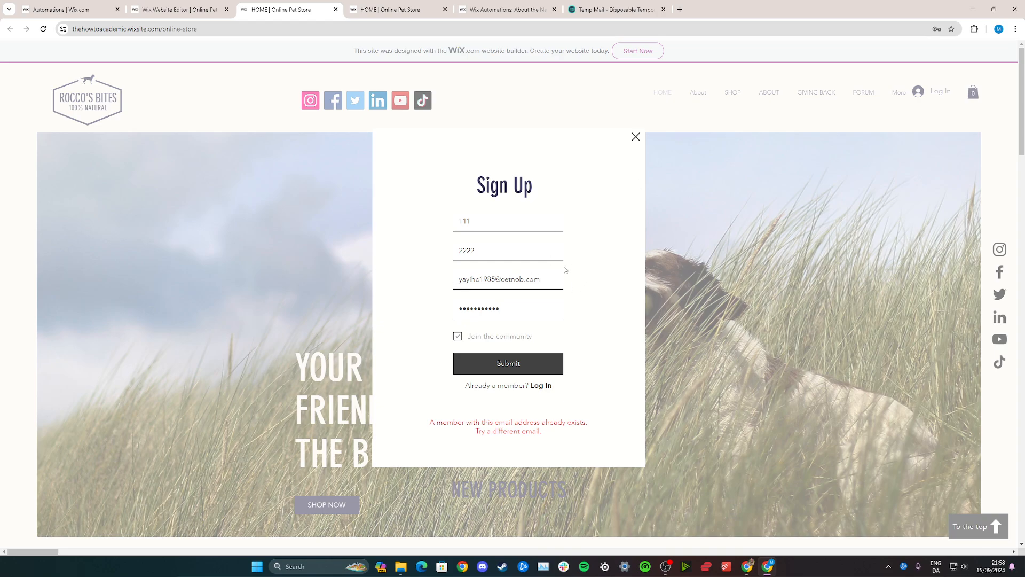
pyautogui.click(504, 363)
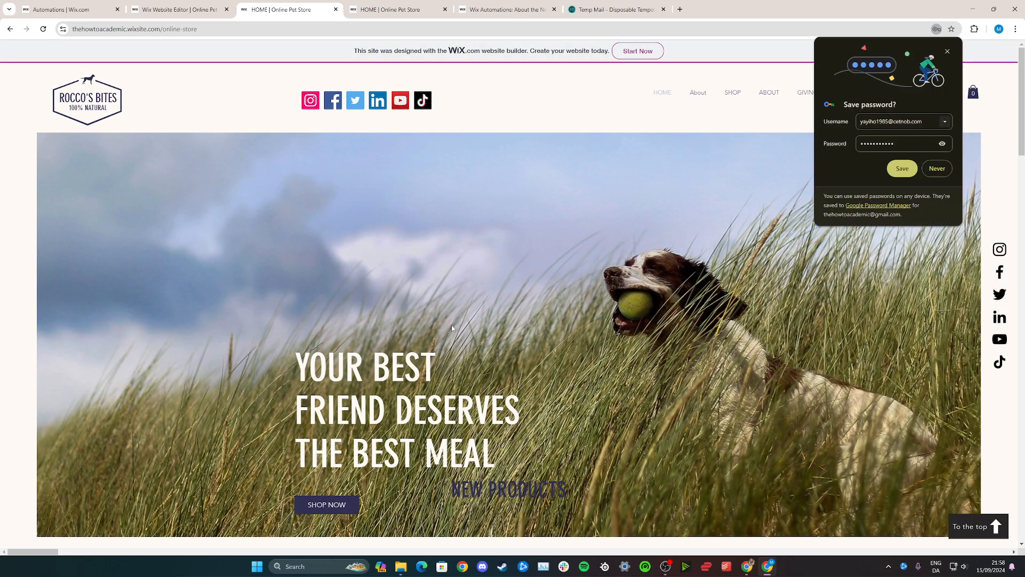
pyautogui.click(947, 52)
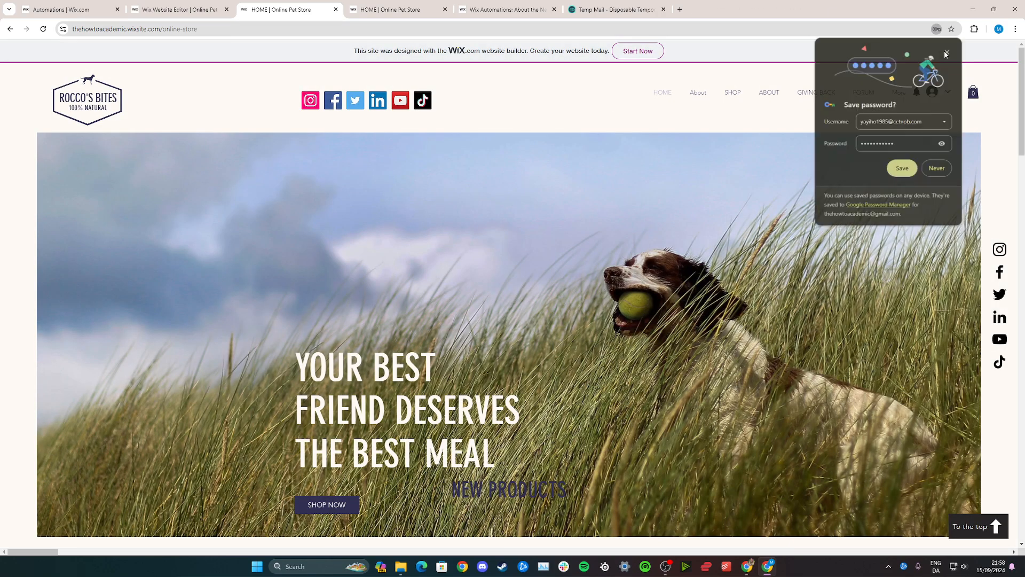
# Step: Switch to Temp Mail, open the received "You're Now a Member of My Site!" email and examine its whole content
pyautogui.click(602, 8)
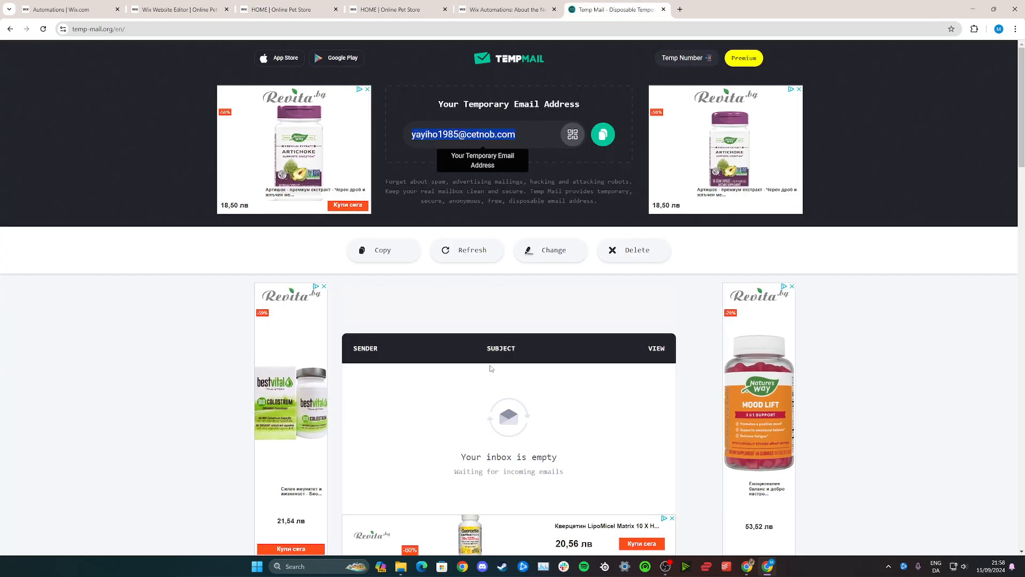
pyautogui.scroll(-1, 523, 311)
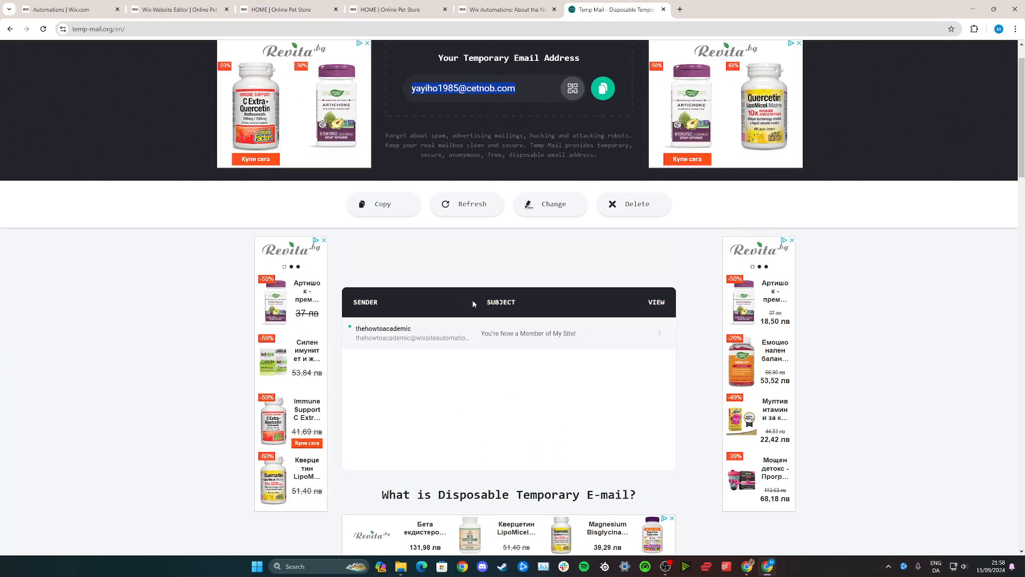
pyautogui.click(579, 334)
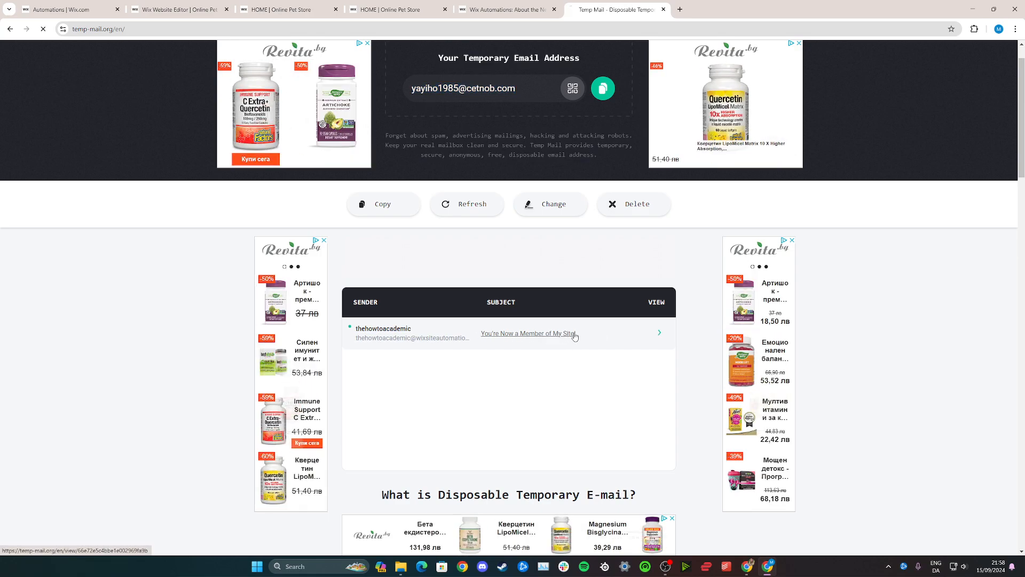
pyautogui.scroll(-2, 313, 280)
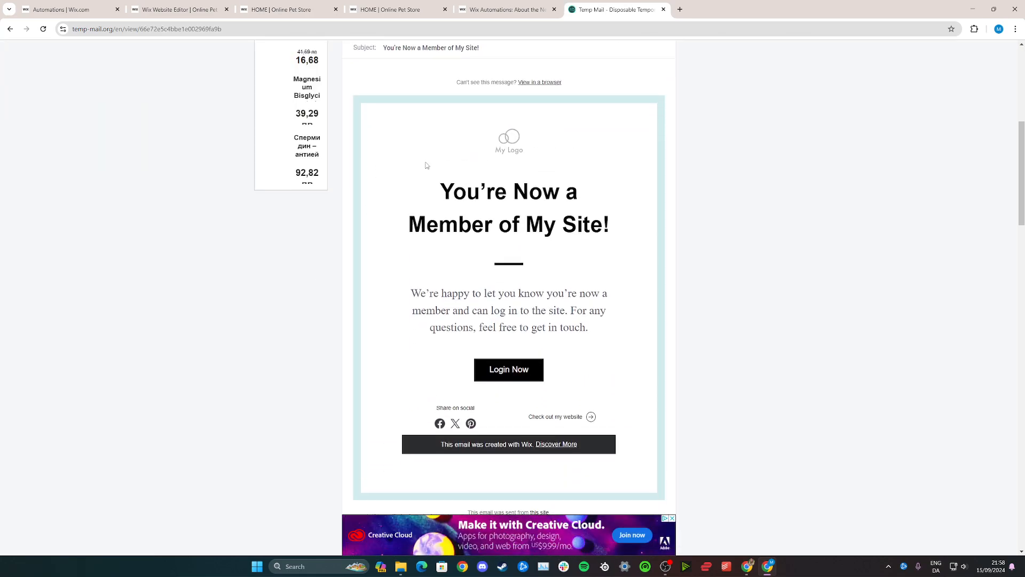
pyautogui.scroll(-4, 425, 267)
pyautogui.scroll(4, 374, 293)
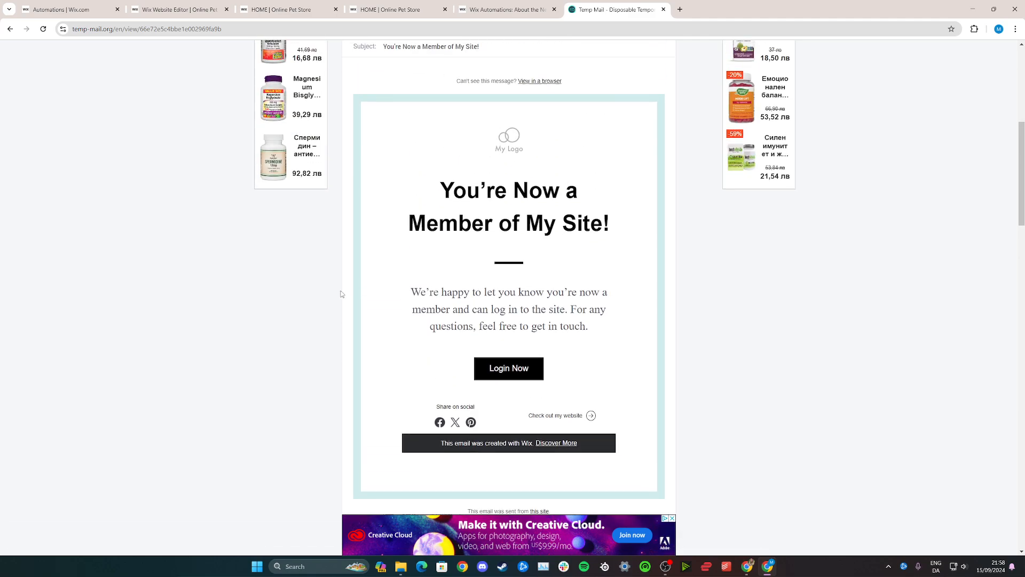
pyautogui.scroll(4, 160, 283)
pyautogui.scroll(-5, 232, 297)
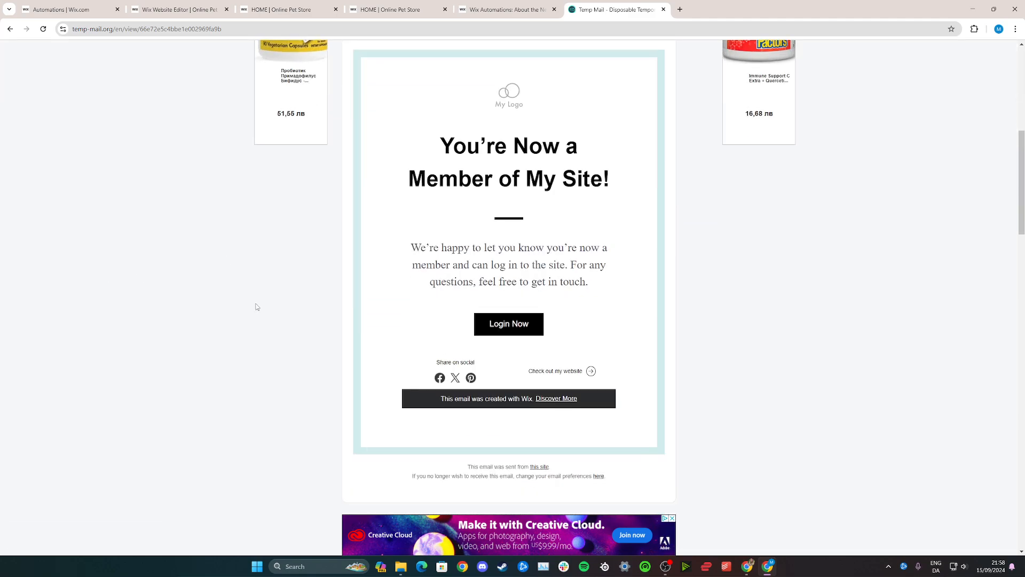
pyautogui.scroll(2, 255, 306)
pyautogui.scroll(5, 256, 306)
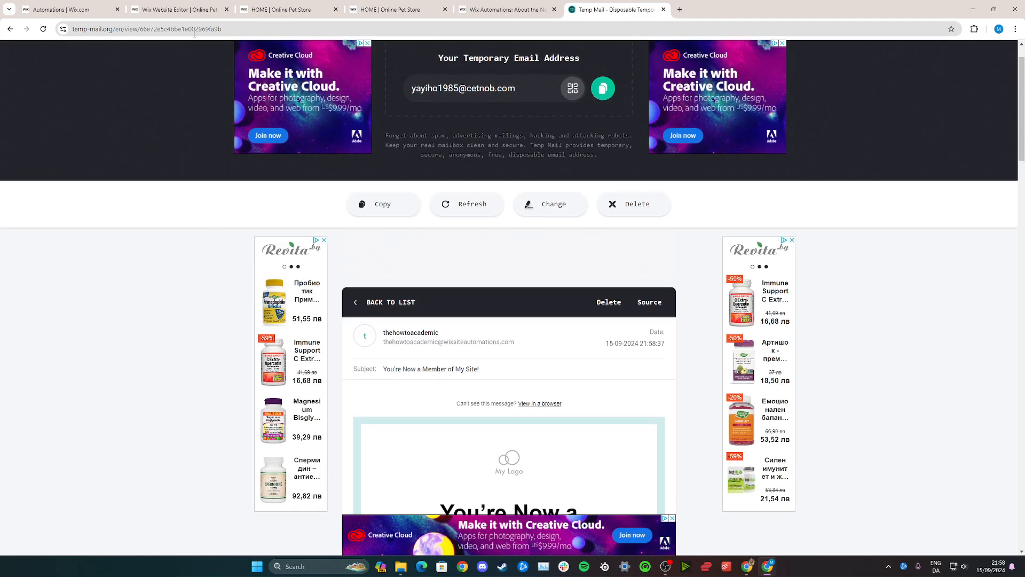
# Step: Return to the Wix Automations dashboard and review the list of automations installed for the site
pyautogui.click(167, 9)
pyautogui.click(74, 10)
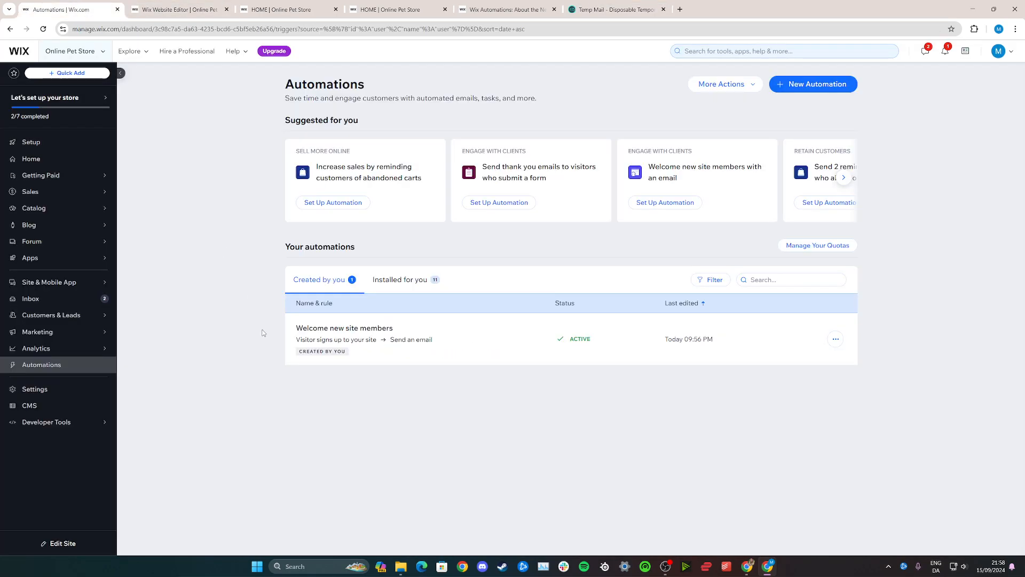
pyautogui.click(400, 279)
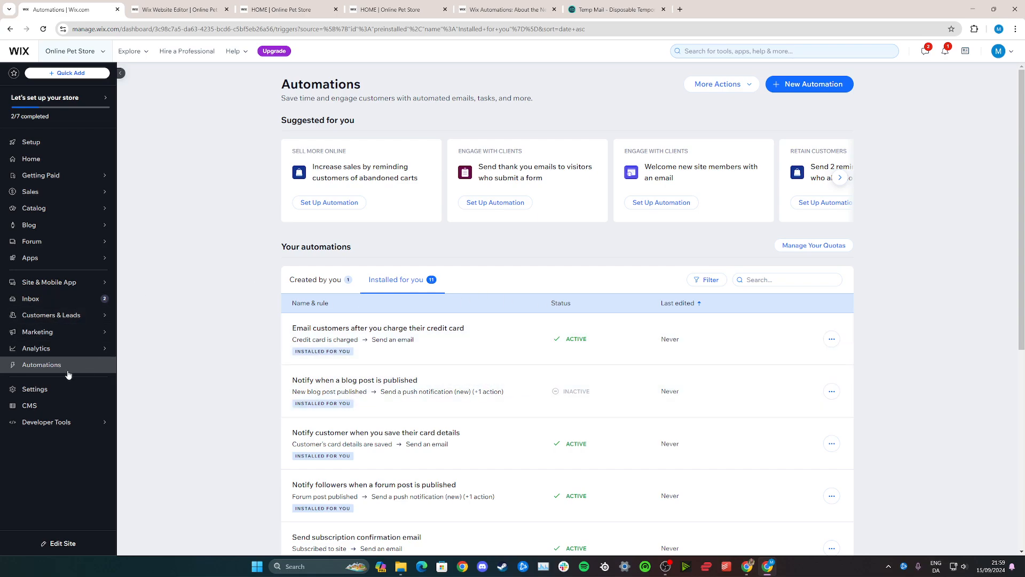
pyautogui.scroll(-7, 541, 348)
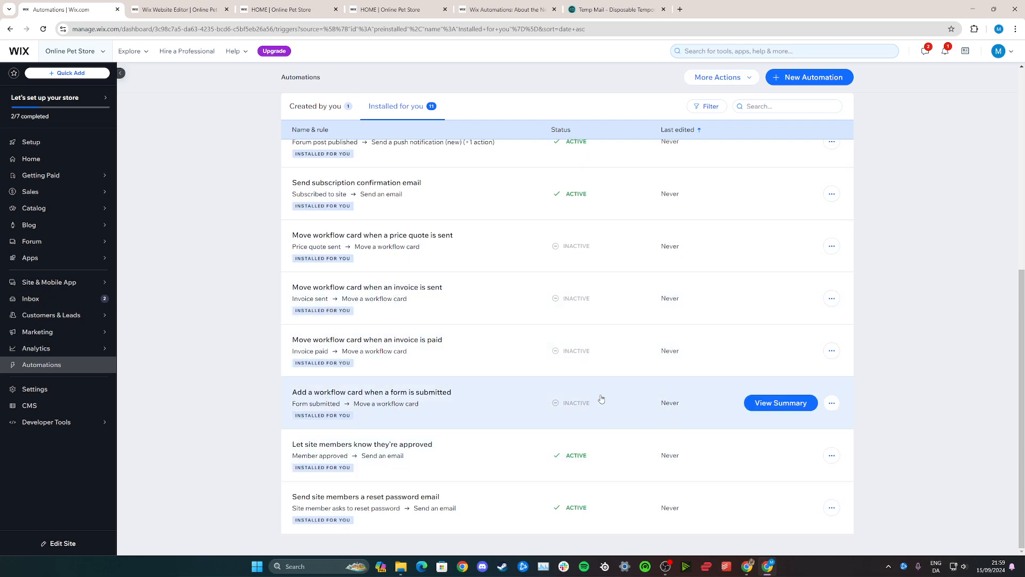
pyautogui.scroll(7, 598, 401)
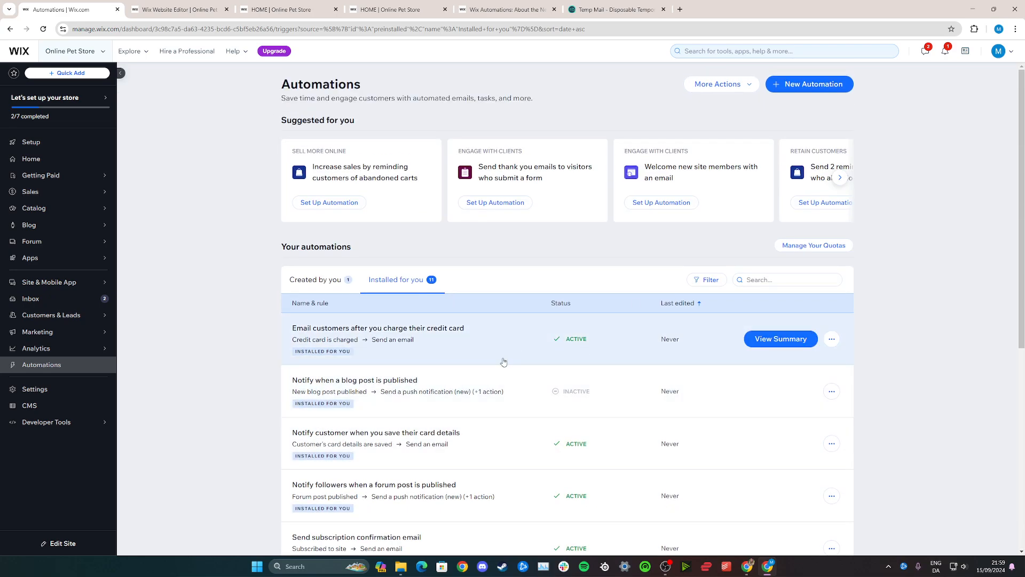
pyautogui.scroll(-7, 522, 430)
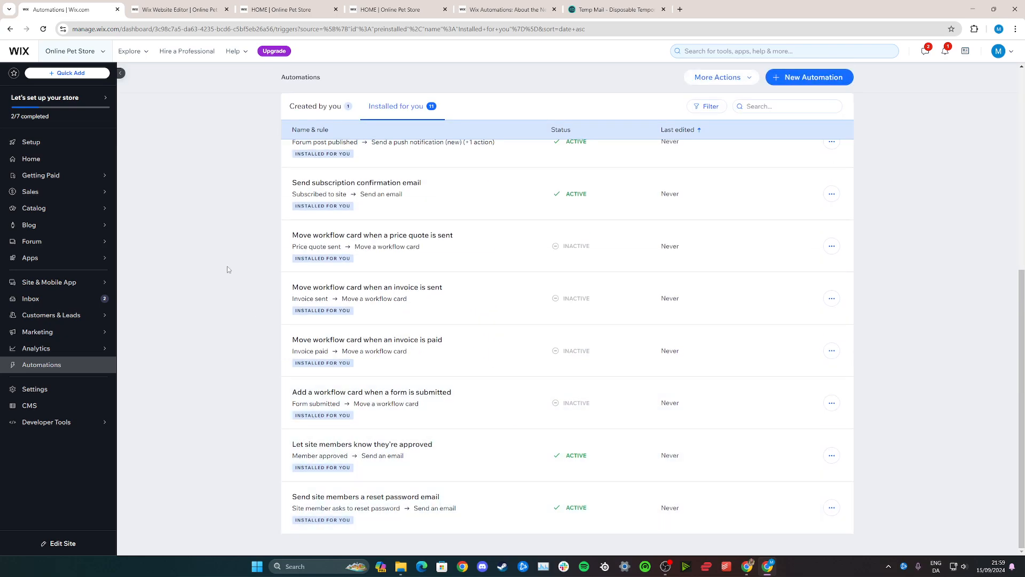
pyautogui.scroll(7, 228, 270)
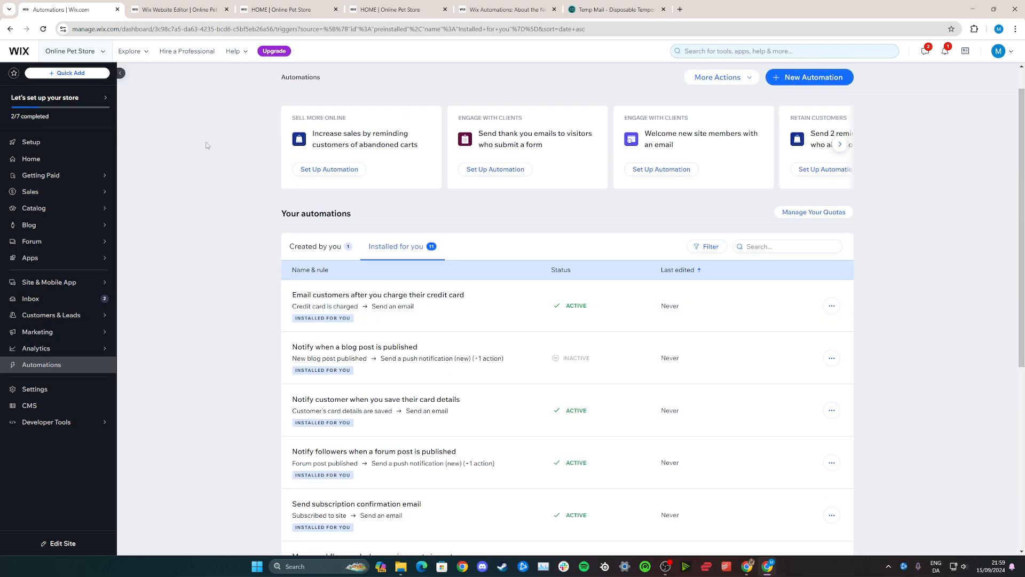